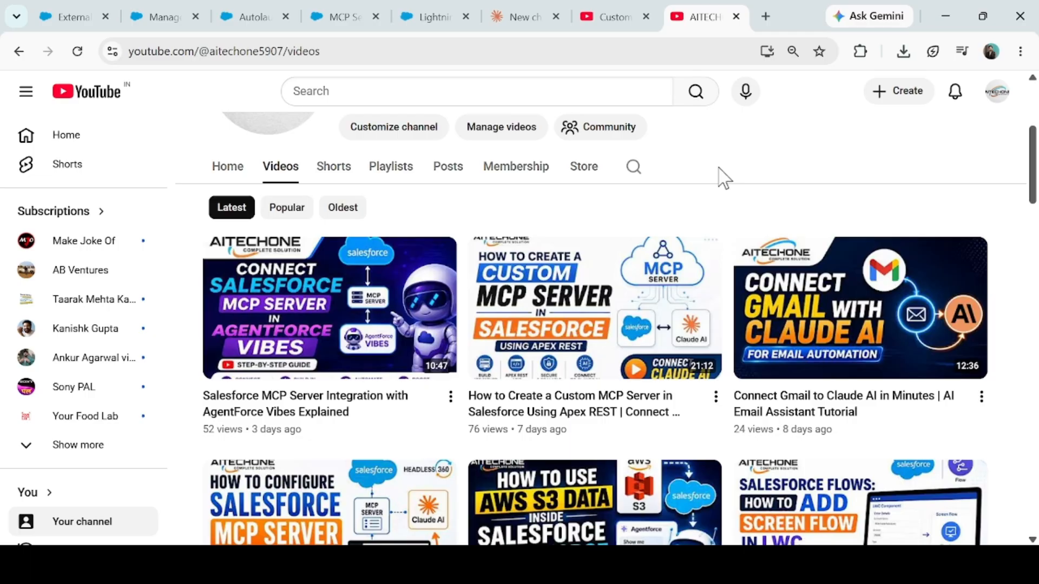
# - Leave the AITECHONE channel page for the Salesforce Accounts 'New This Week' list, which has 0 items
pyautogui.scroll(5, 303, 336)
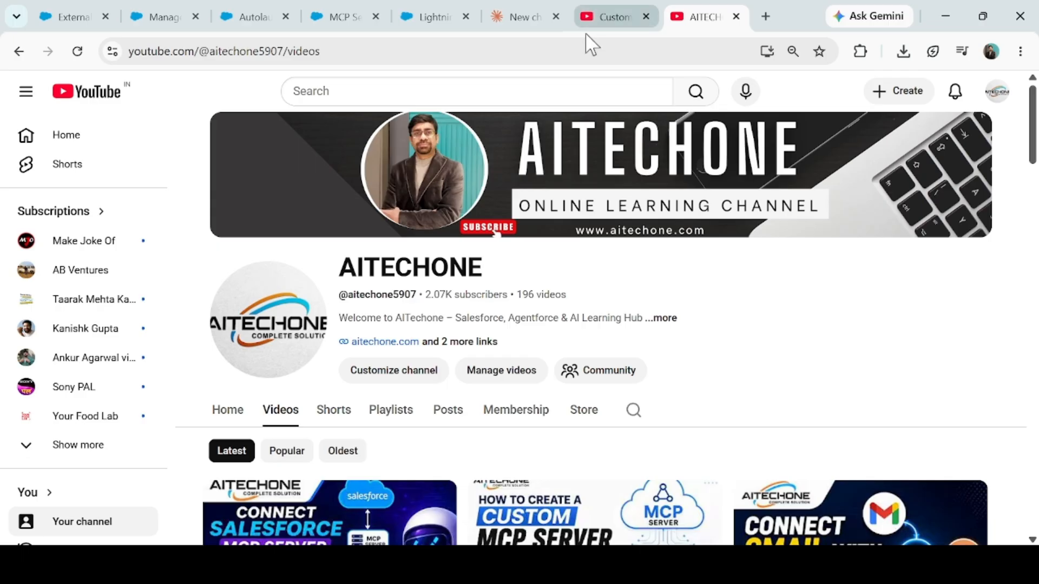
pyautogui.click(418, 3)
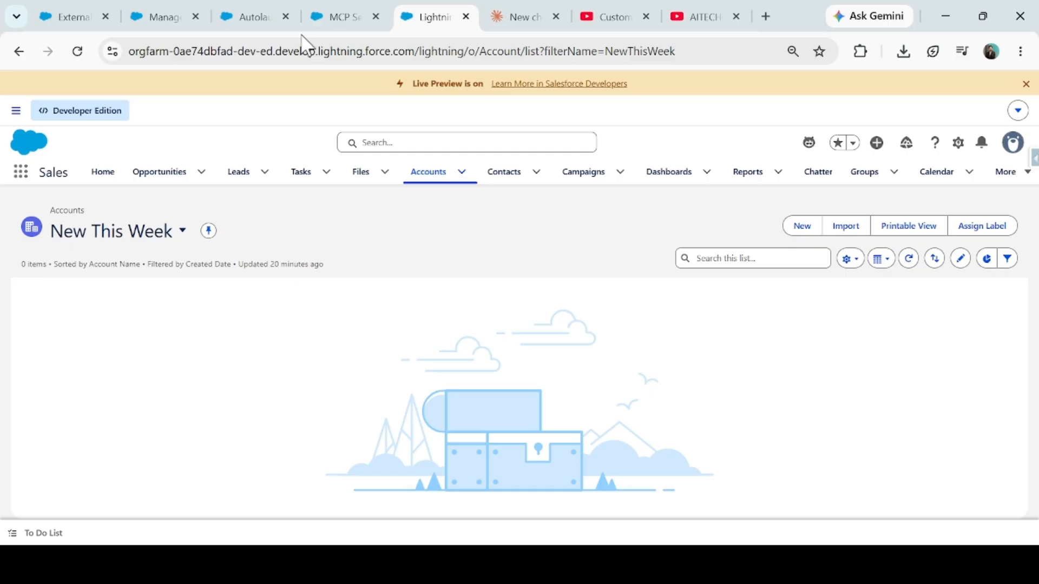
# - Zoom in and center the MCP Server - V4 flow, then return to the YouTube channel
pyautogui.click(265, 9)
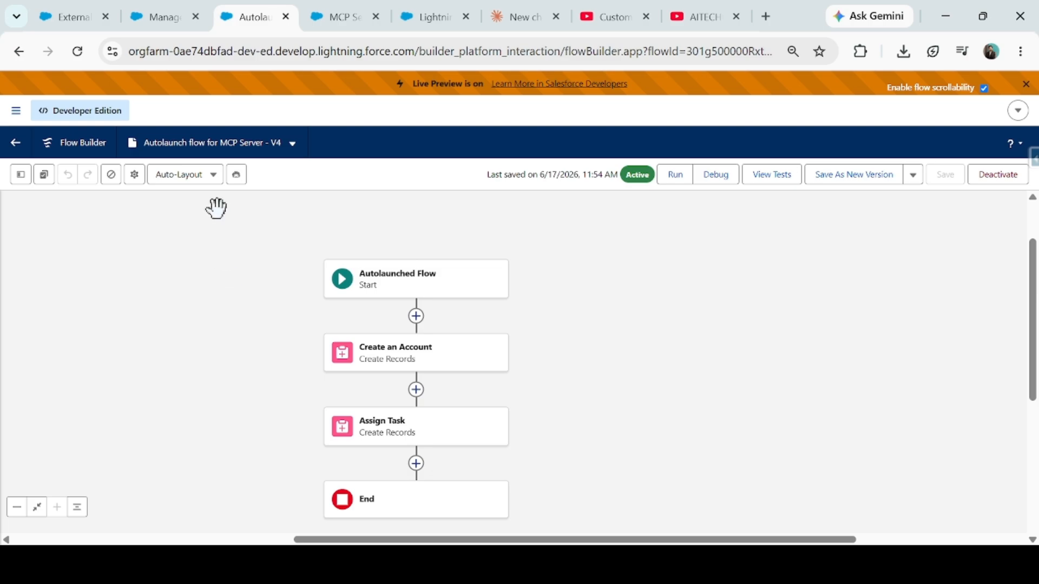
pyautogui.moveTo(227, 262); pyautogui.dragTo(227, 241)
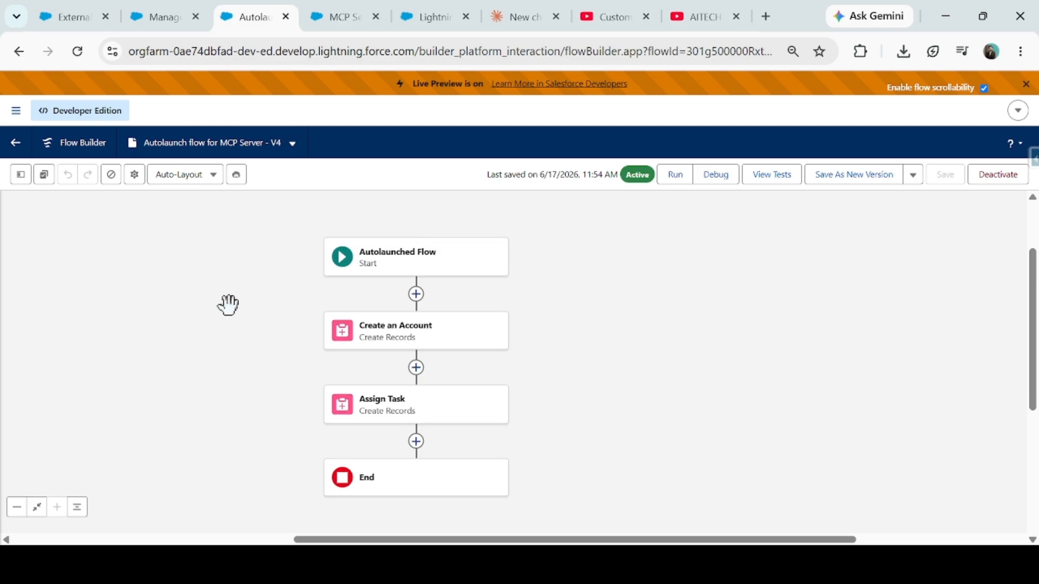
pyautogui.hotkey('ctrl', '+')
pyautogui.hotkey('ctrl', '+')
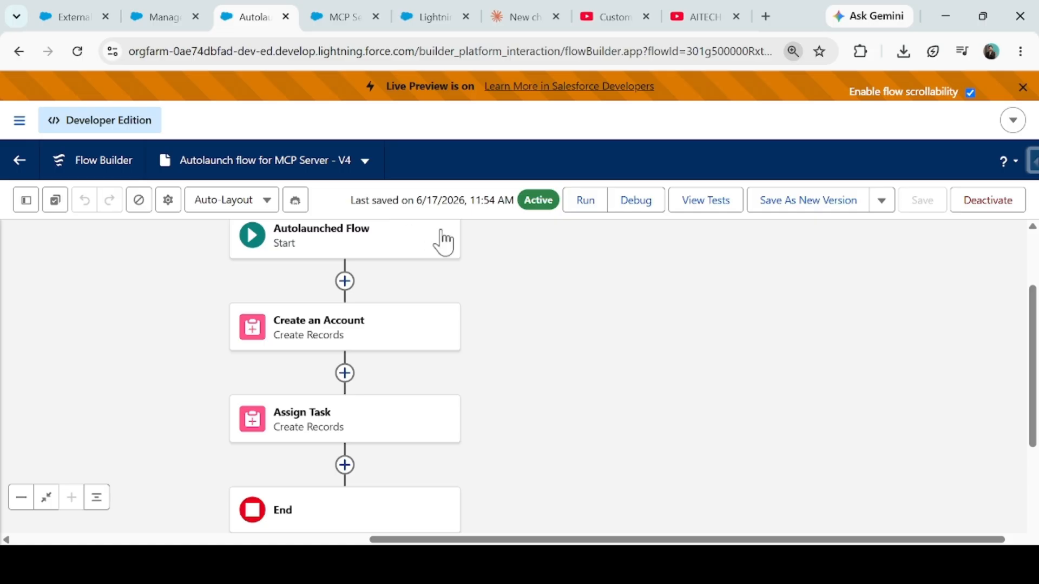
pyautogui.moveTo(557, 295); pyautogui.dragTo(586, 383)
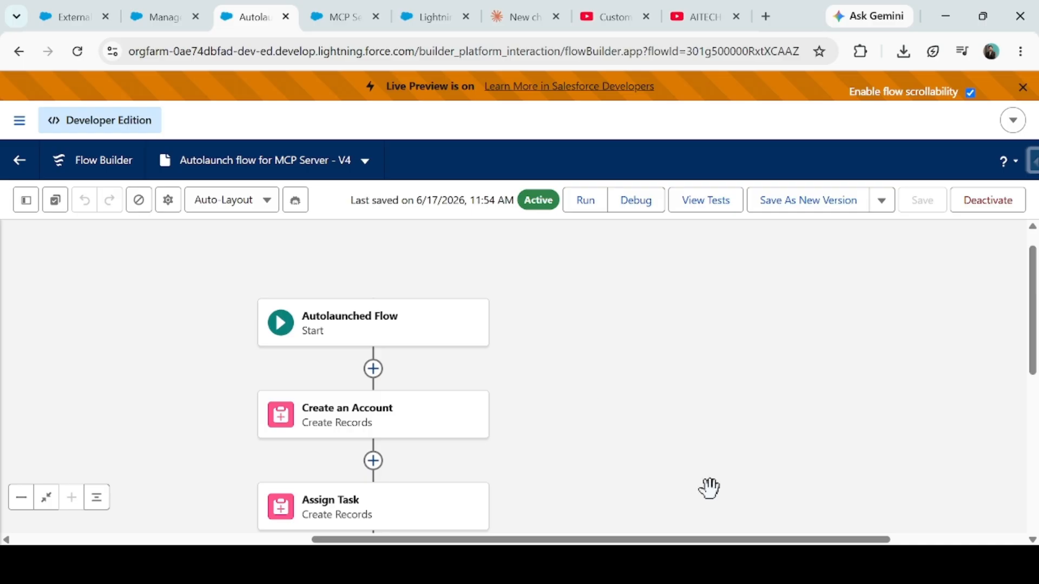
pyautogui.moveTo(578, 456); pyautogui.dragTo(591, 412)
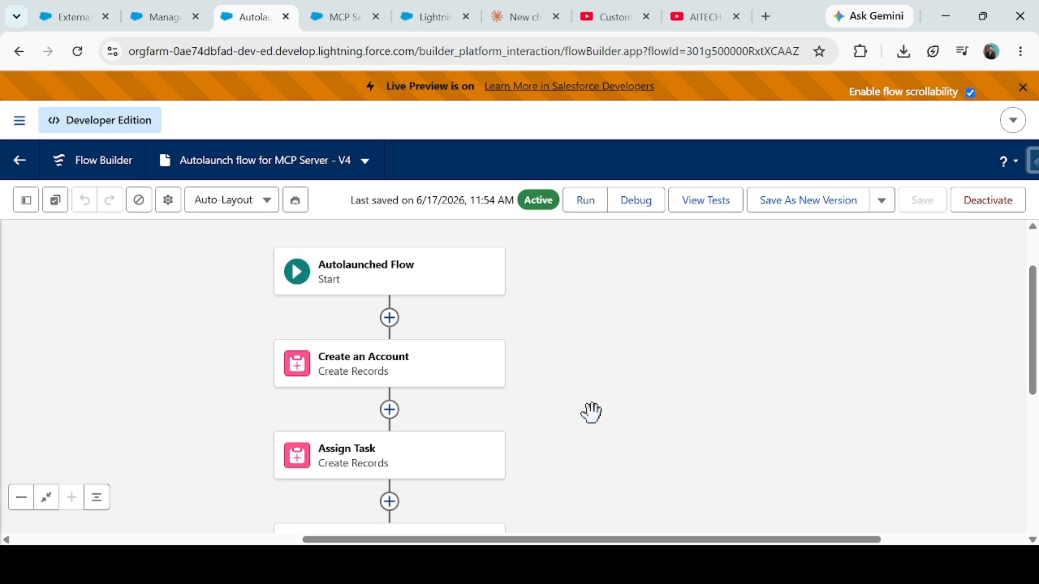
pyautogui.click(703, 16)
pyautogui.scroll(-3, 402, 357)
# - Browse the AITECHONE channel's Playlists grid, then return to the MCP Server - V4 flow
pyautogui.click(380, 251)
pyautogui.scroll(-10, 354, 416)
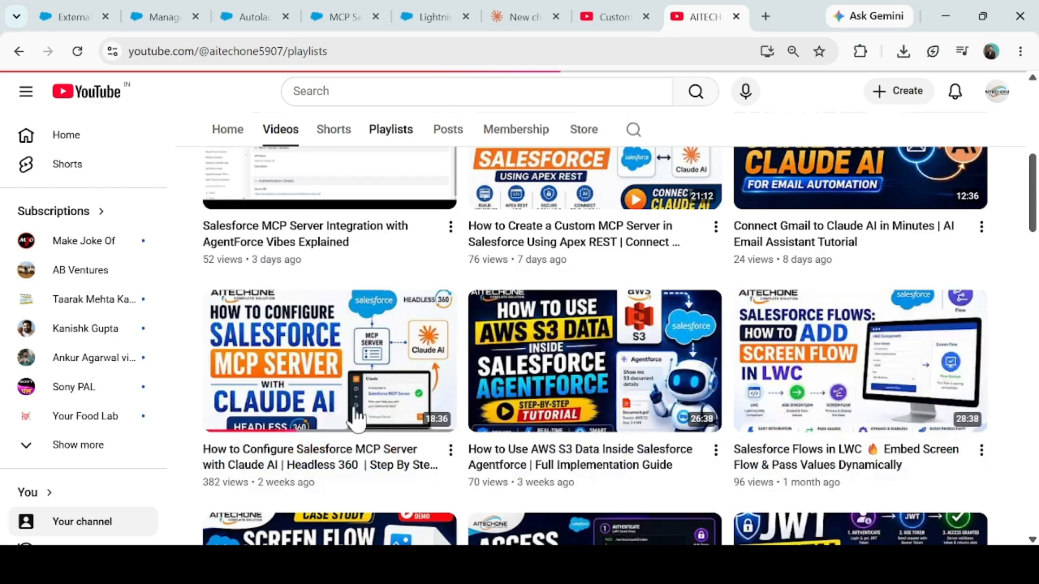
pyautogui.scroll(7, 453, 263)
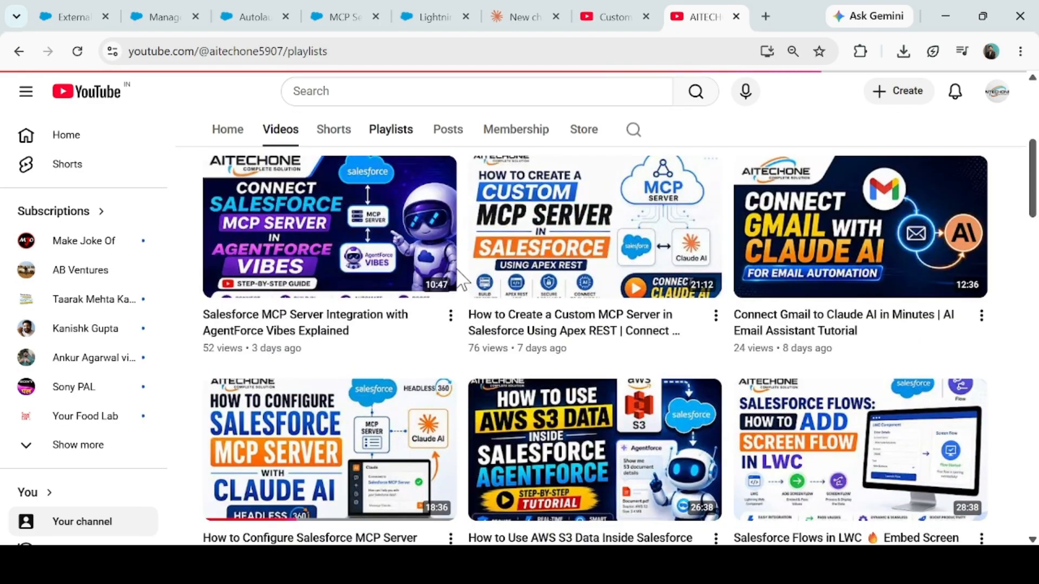
pyautogui.scroll(-5, 386, 378)
pyautogui.scroll(-3, 351, 400)
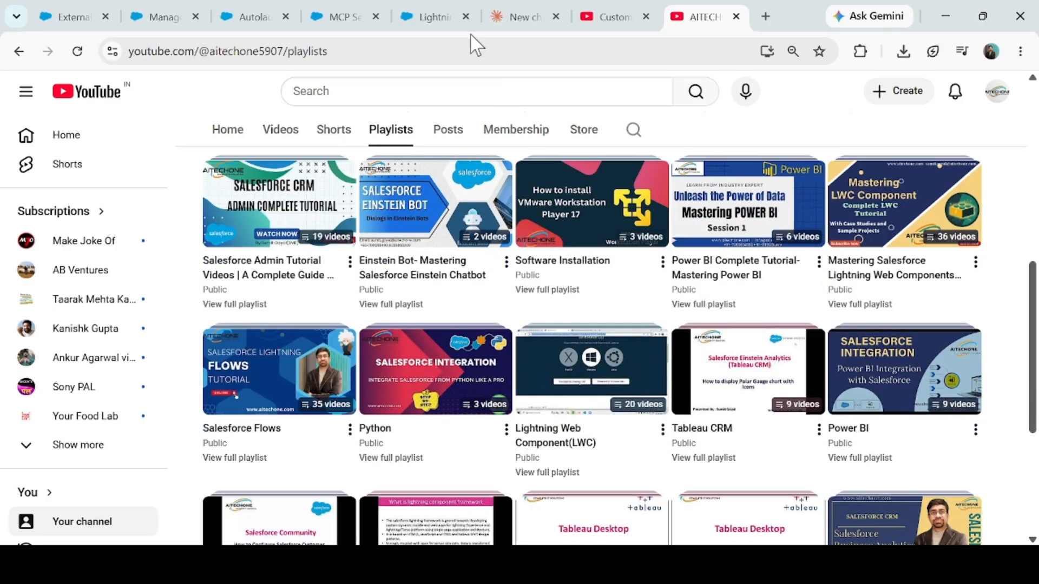
pyautogui.click(254, 14)
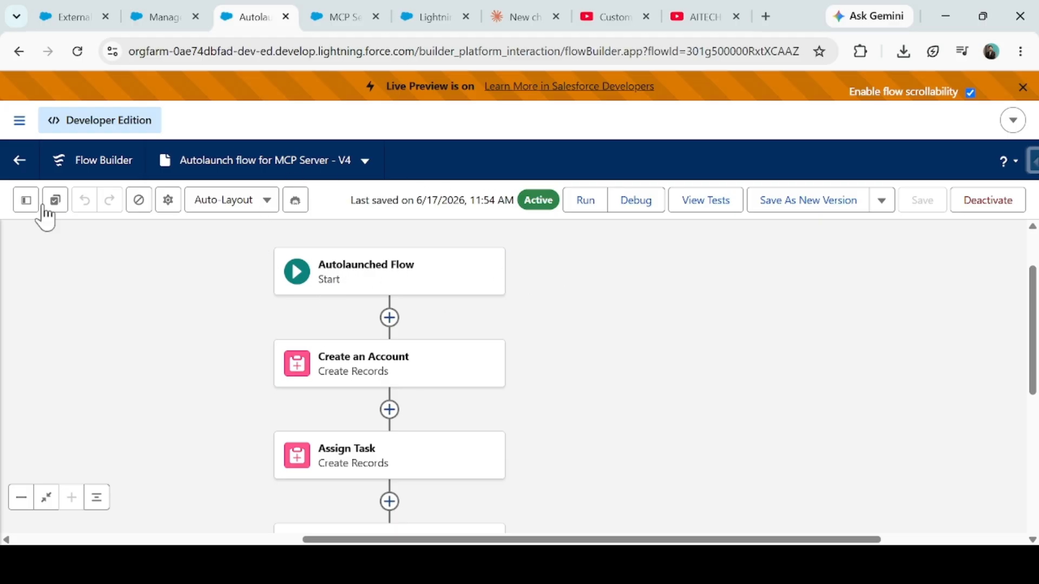
# - Delete the varResponse variable from the flow's resources
pyautogui.click(26, 201)
pyautogui.scroll(-4, 108, 389)
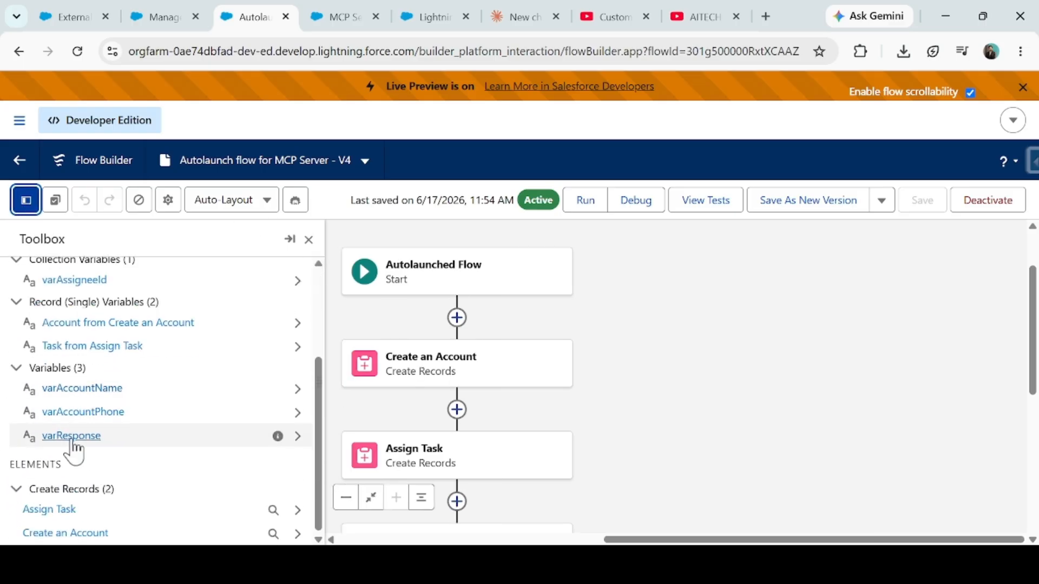
pyautogui.click(297, 439)
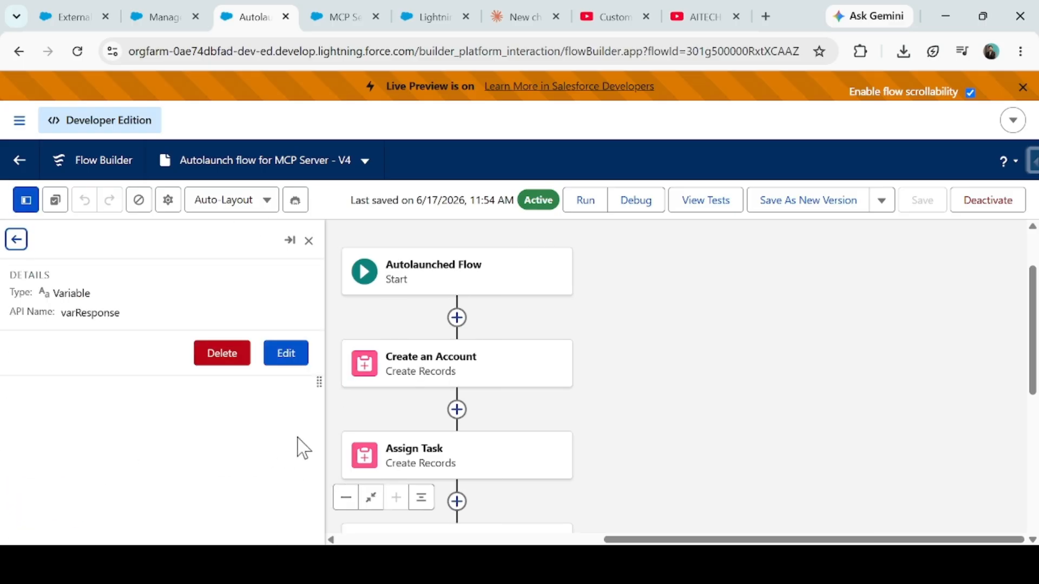
pyautogui.click(219, 354)
# - Make varAccountName and varAccountPhone available for input, then close the Toolbox
pyautogui.scroll(-2, 141, 430)
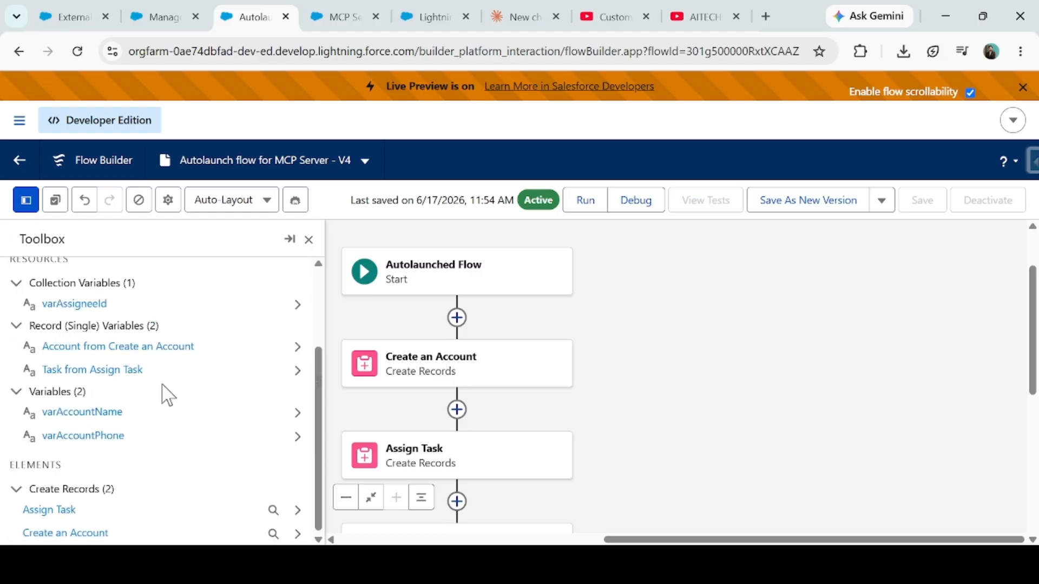
pyautogui.doubleClick(81, 412)
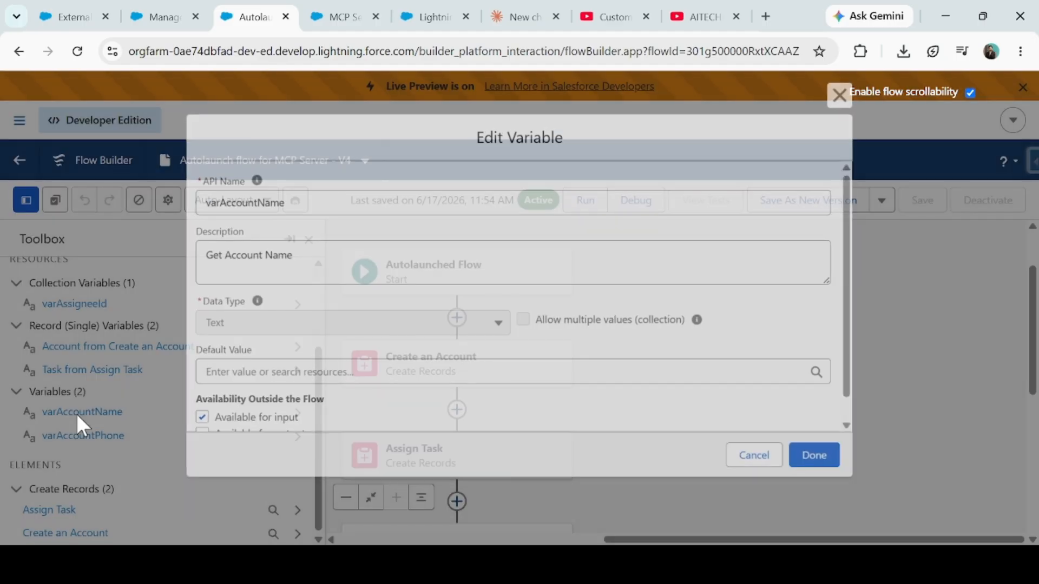
pyautogui.moveTo(215, 419); pyautogui.dragTo(291, 421)
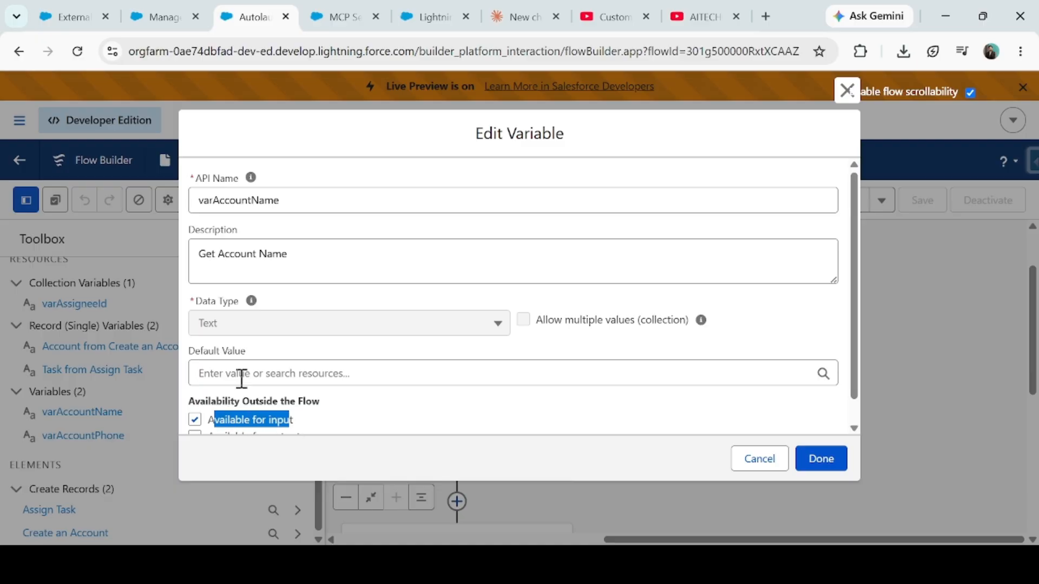
pyautogui.scroll(-1, 246, 357)
pyautogui.click(799, 470)
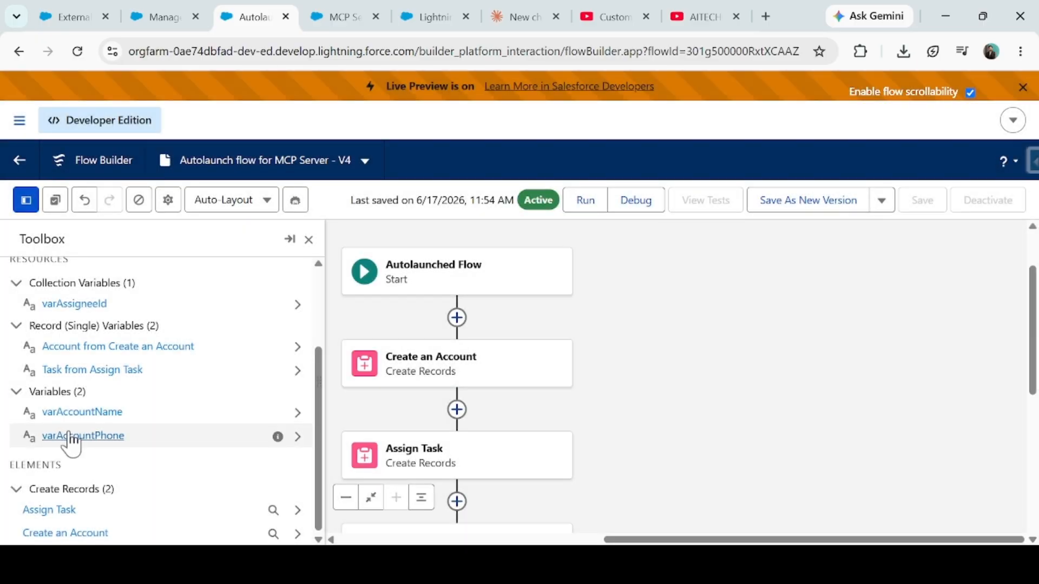
pyautogui.doubleClick(75, 435)
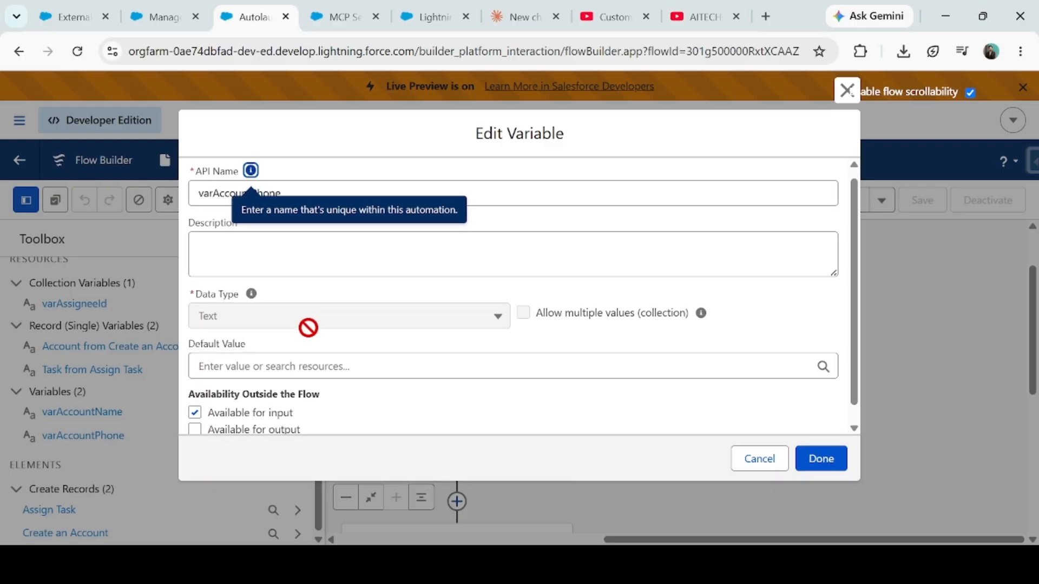
pyautogui.scroll(-1, 304, 261)
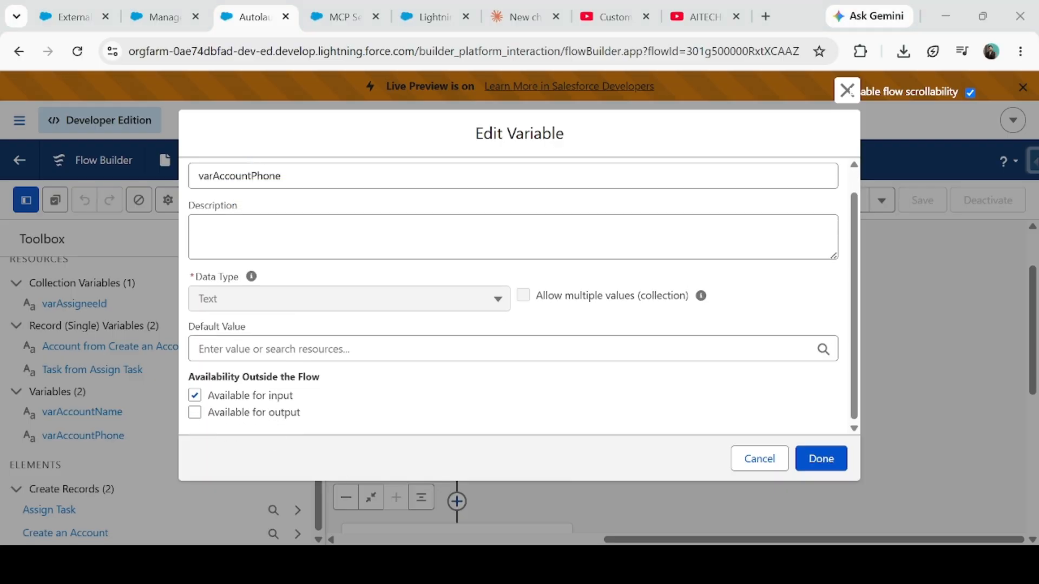
pyautogui.click(827, 468)
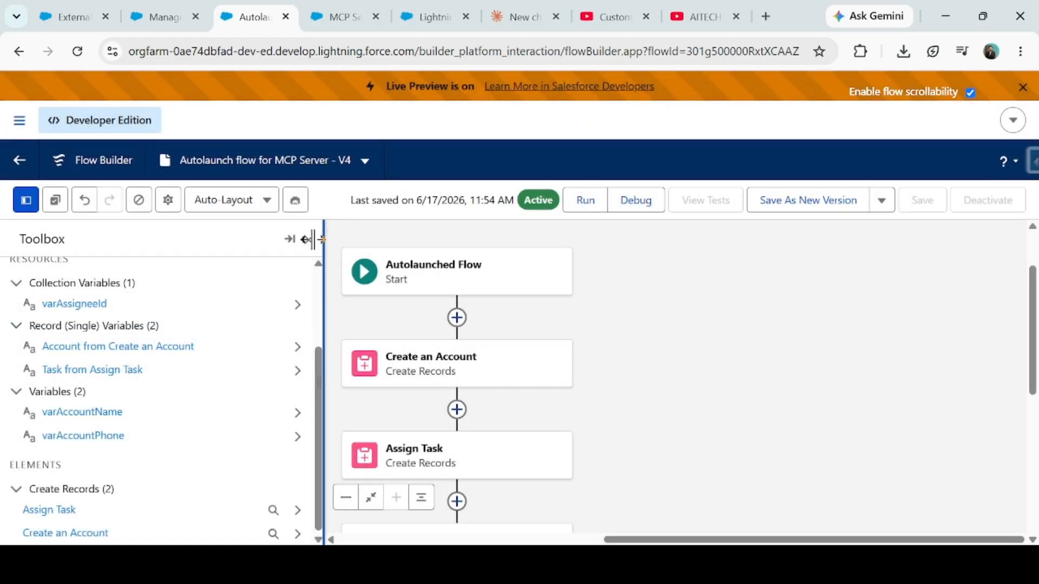
pyautogui.click(304, 239)
pyautogui.scroll(-1, 638, 316)
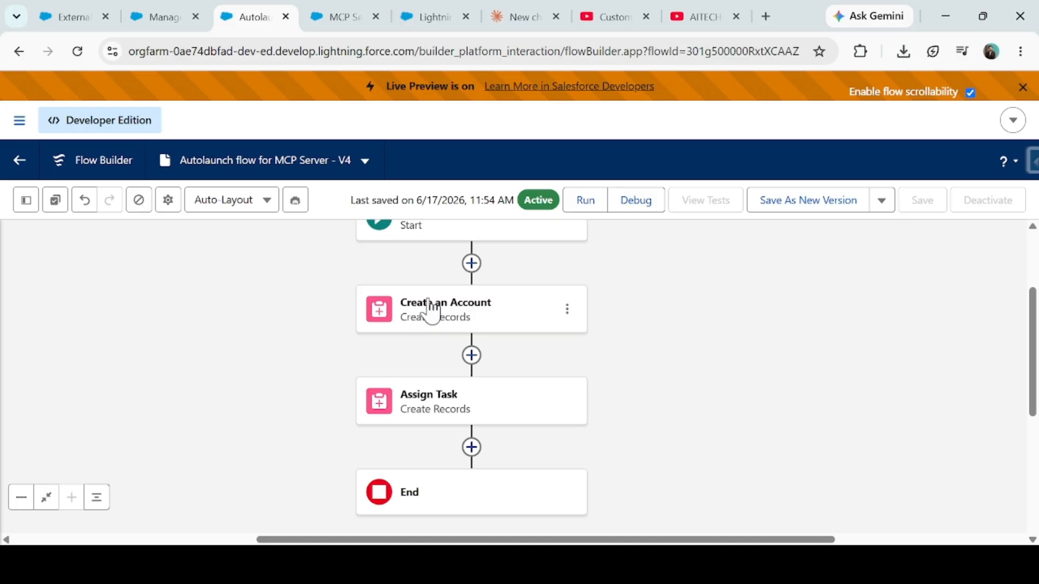
# - Review how Create an Account maps both variables to account fields, then return to the Accounts list
pyautogui.click(435, 325)
pyautogui.scroll(-3, 498, 348)
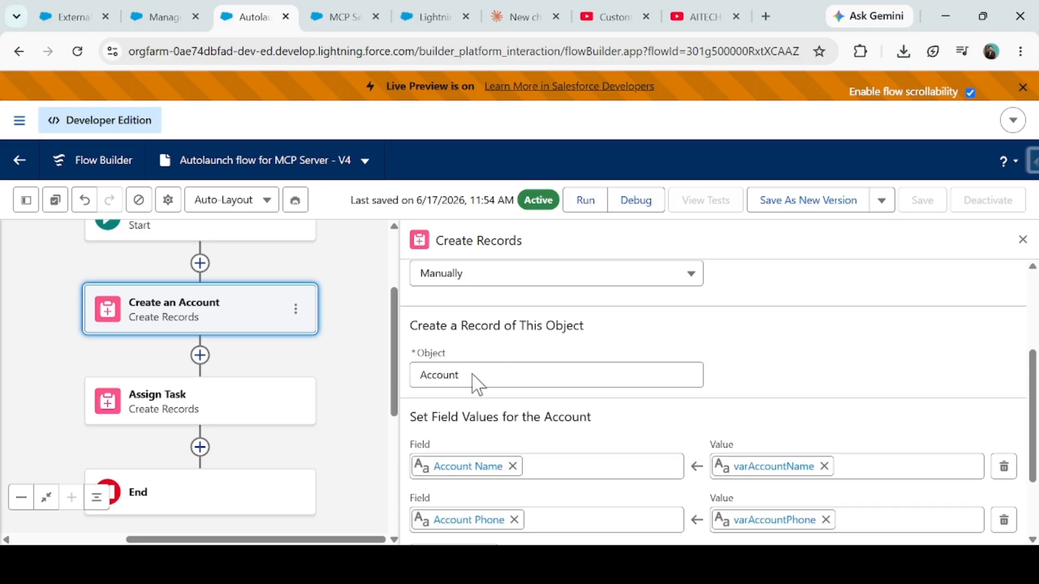
pyautogui.scroll(-2, 481, 373)
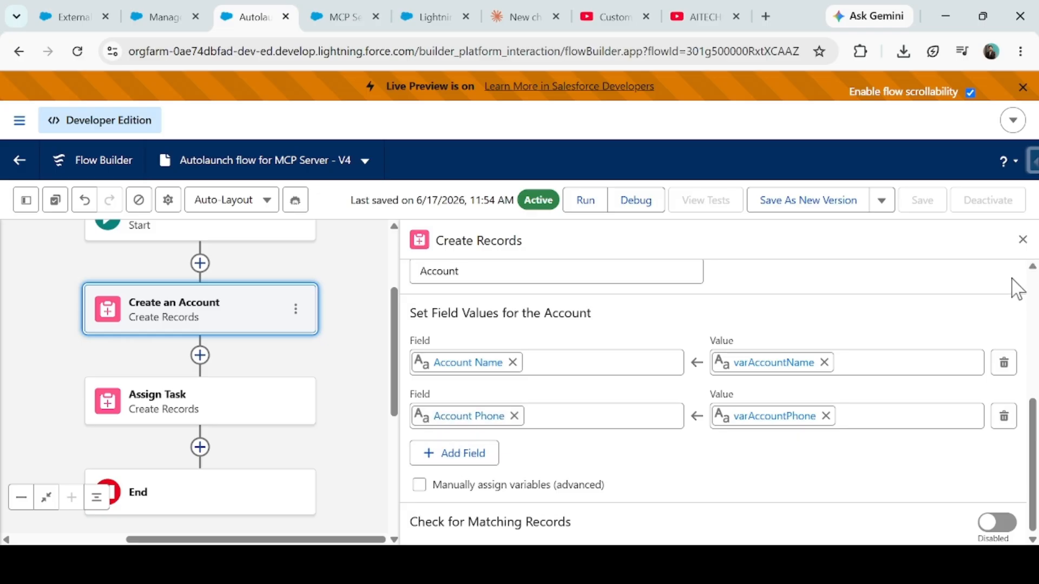
pyautogui.click(1023, 239)
pyautogui.moveTo(518, 396); pyautogui.dragTo(646, 376)
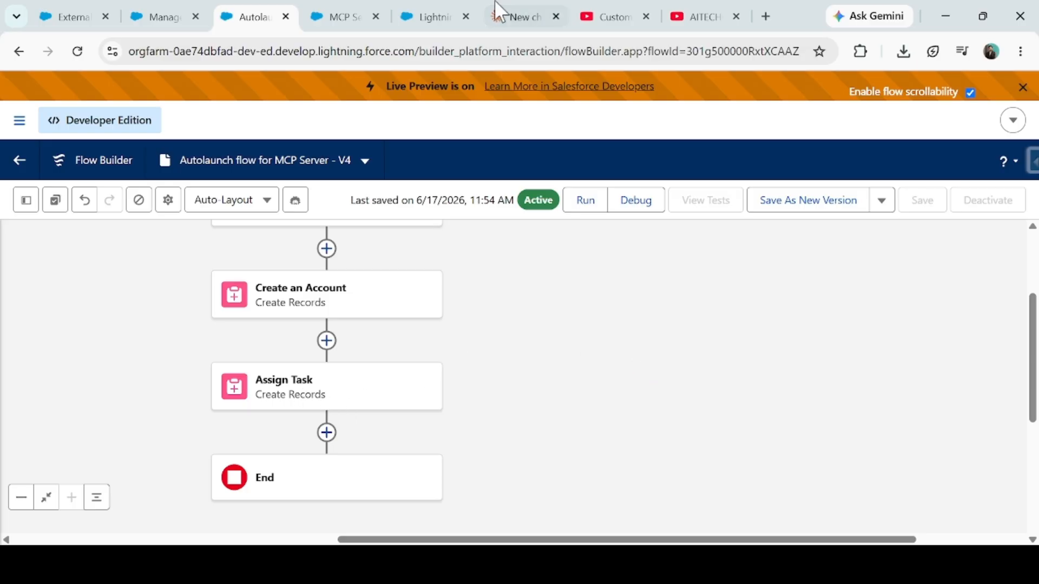
pyautogui.click(425, 15)
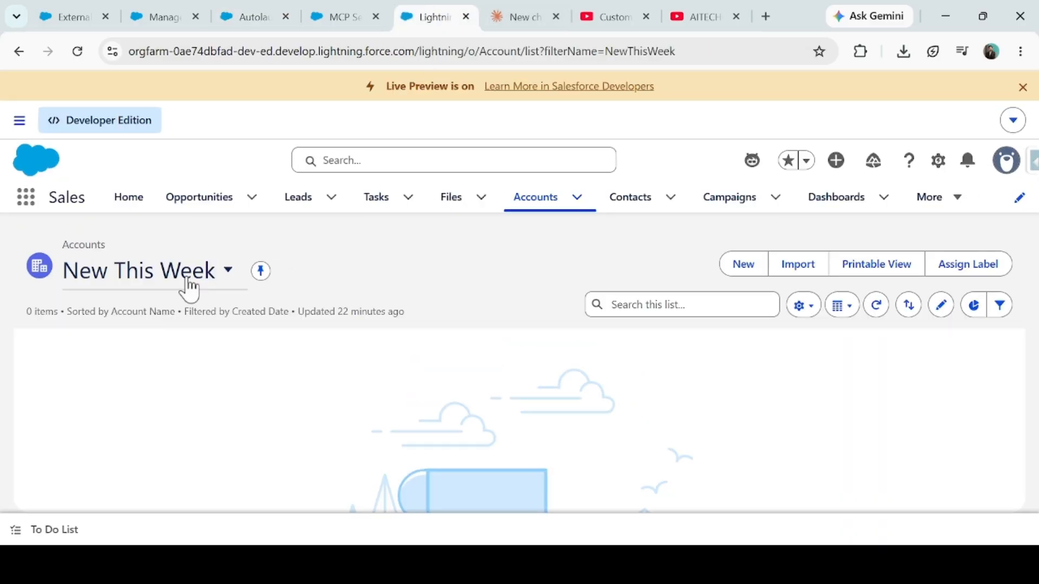
# - Check the Tasks page, then return to the flow with Assign Task in view
pyautogui.click(378, 199)
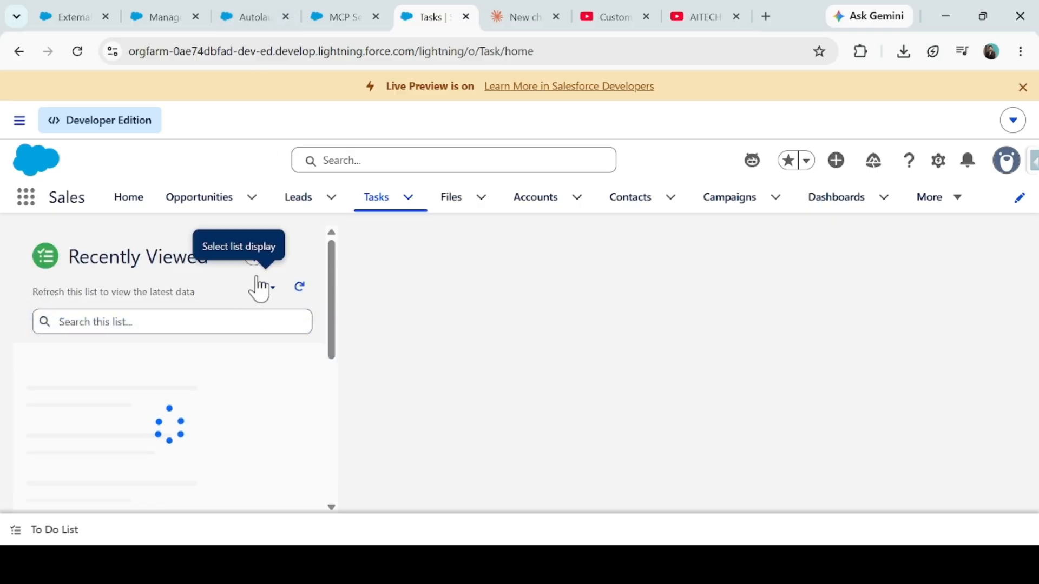
pyautogui.click(259, 9)
pyautogui.scroll(-2, 379, 346)
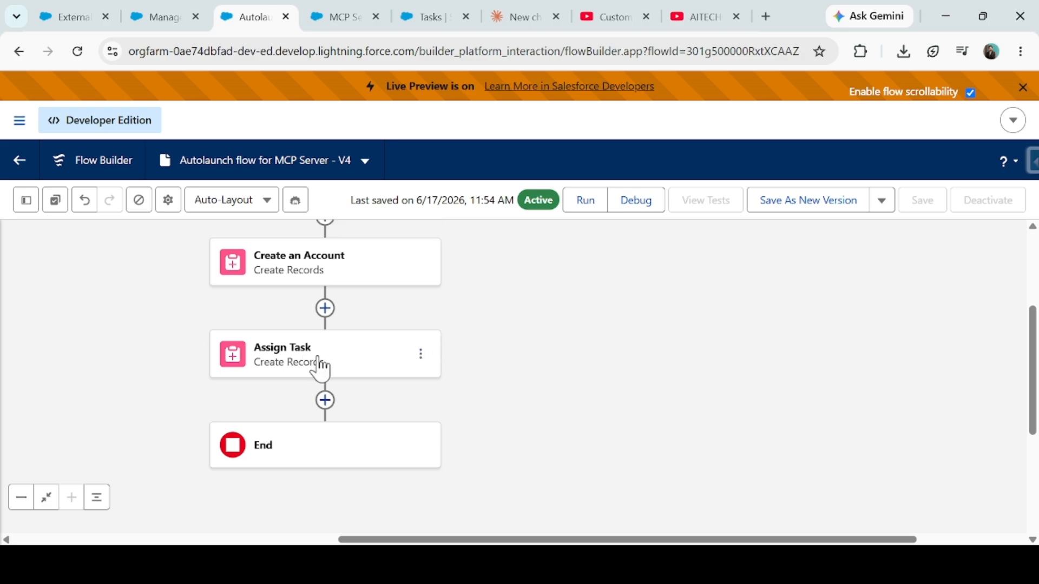
# - Review the Assign Task settings that create a Not Started Task, then open the Tasks page
pyautogui.click(301, 371)
pyautogui.scroll(-3, 606, 366)
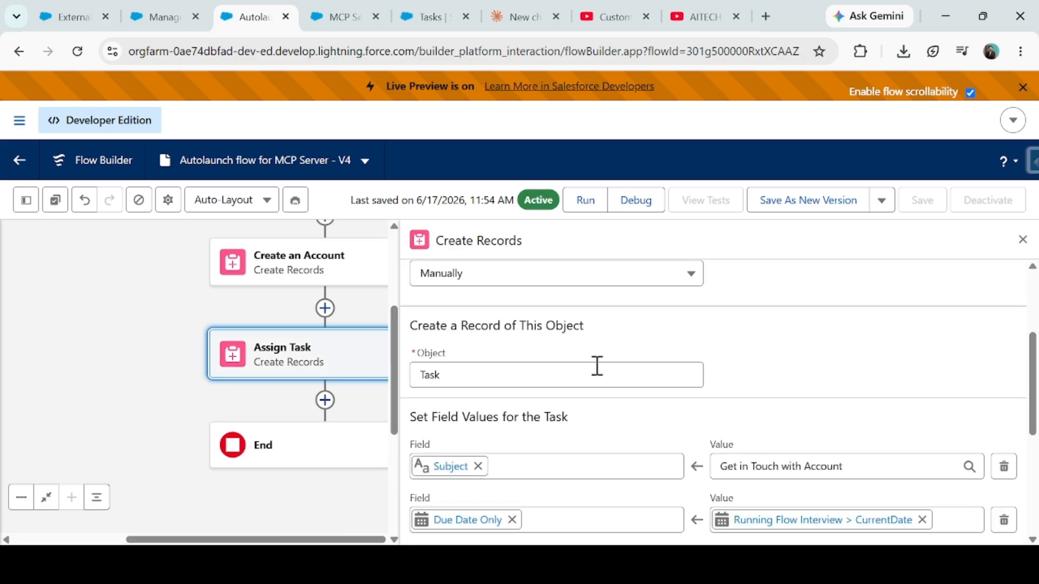
pyautogui.doubleClick(455, 374)
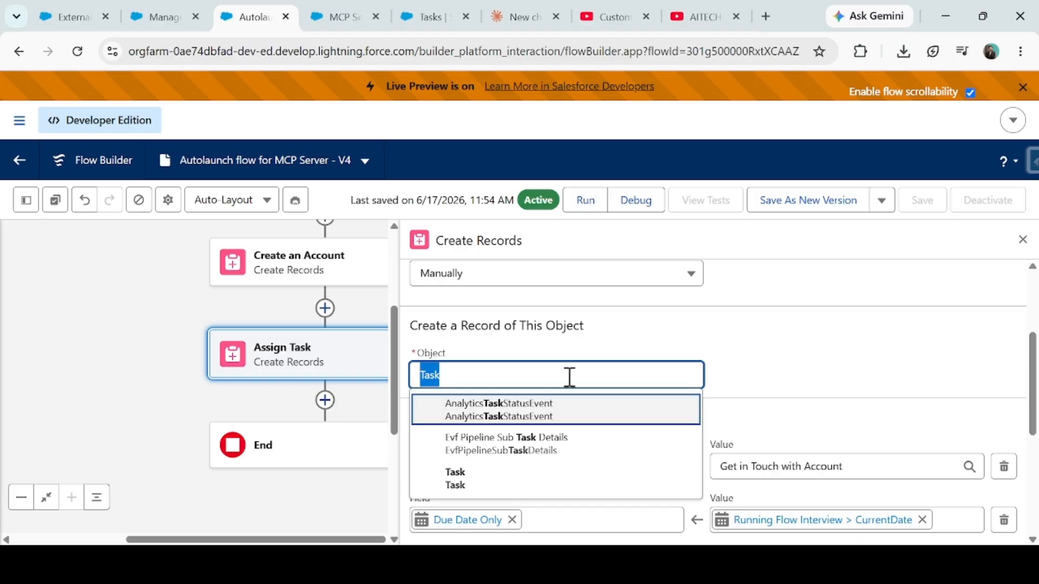
pyautogui.scroll(-5, 840, 344)
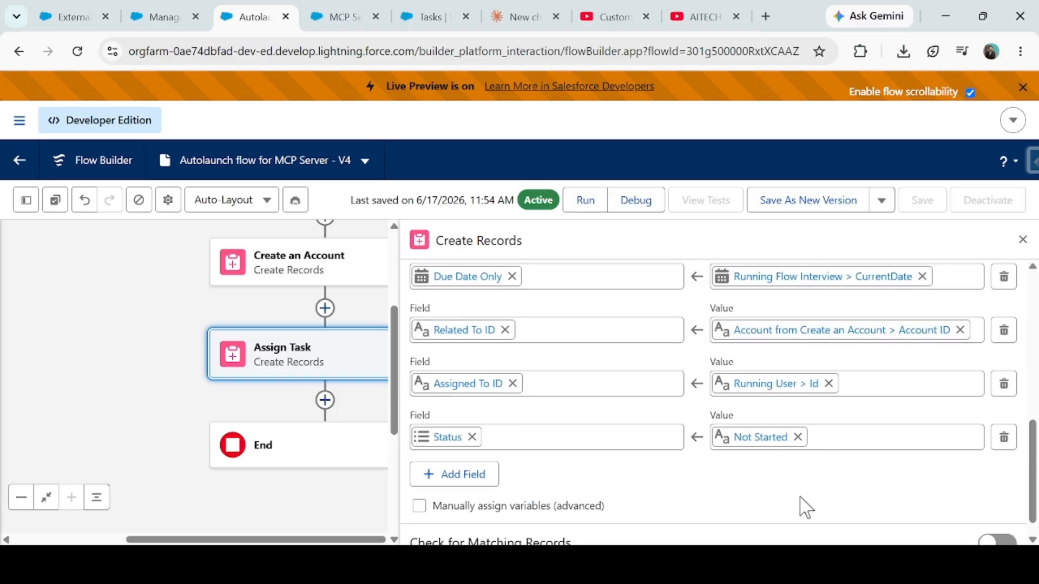
pyautogui.scroll(3, 238, 403)
pyautogui.scroll(-1, 541, 370)
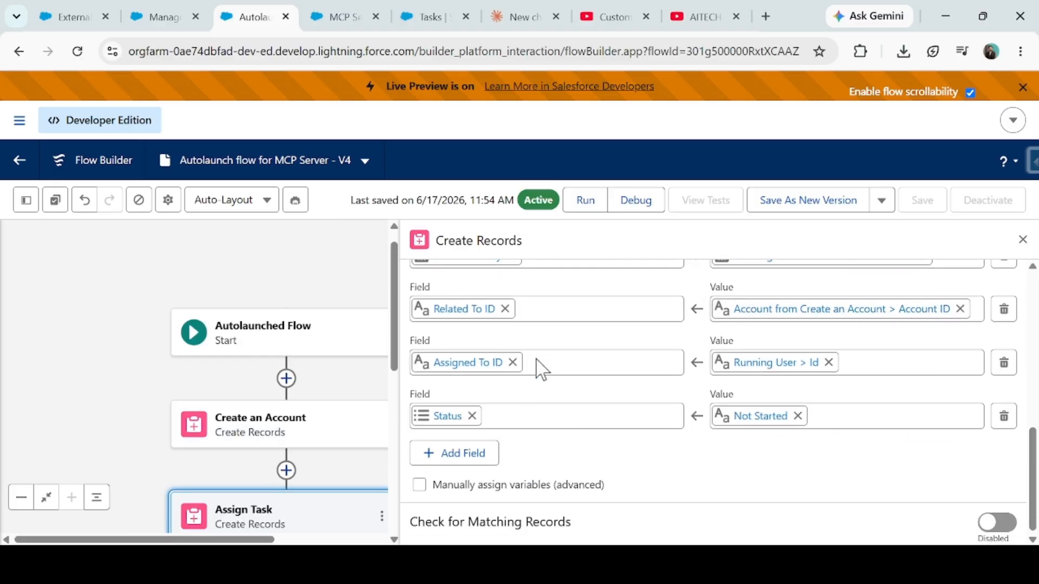
pyautogui.scroll(3, 539, 370)
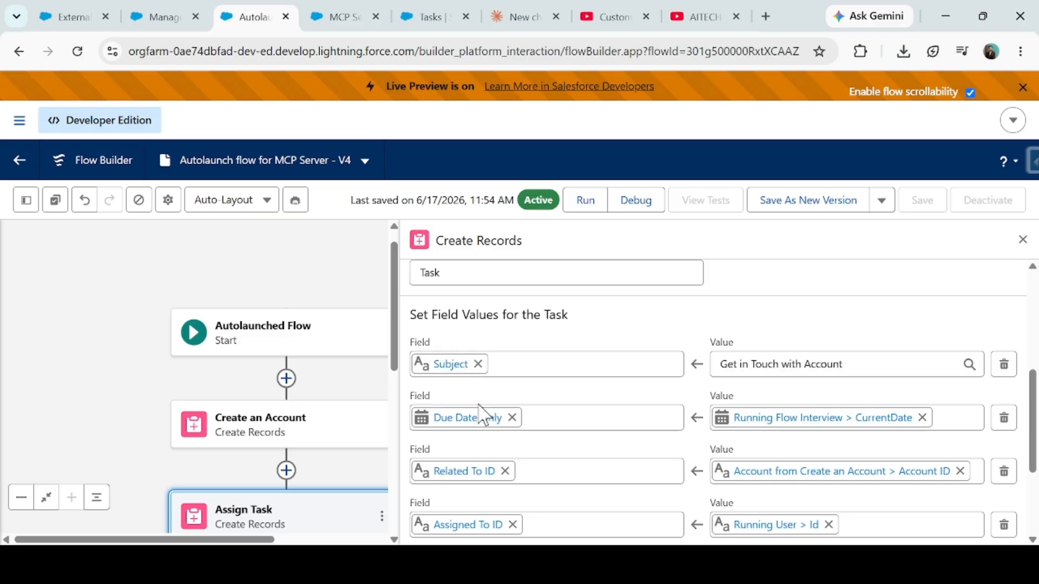
pyautogui.scroll(-2, 480, 423)
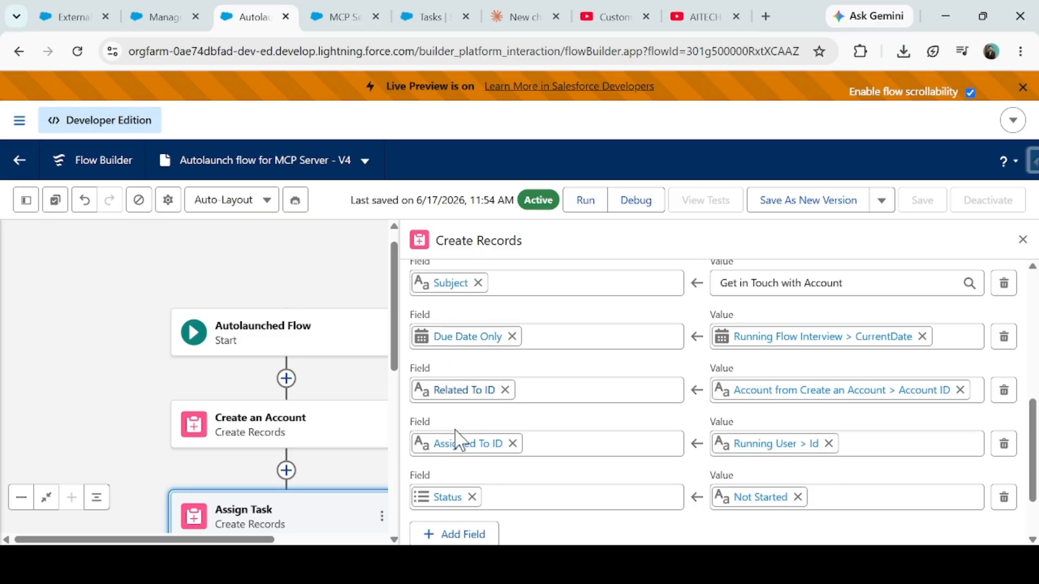
pyautogui.click(331, 15)
pyautogui.click(432, 16)
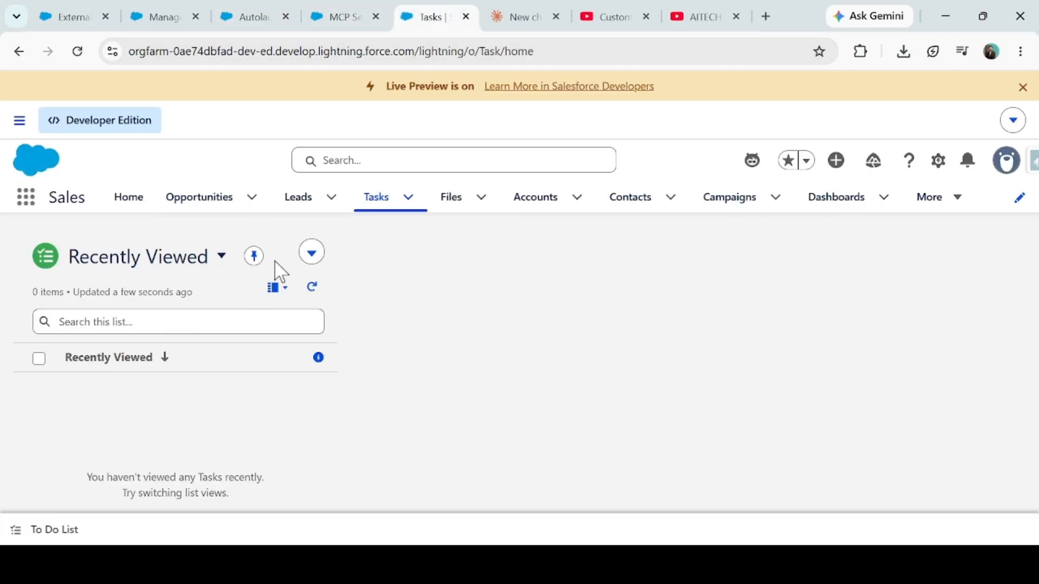
# - Open a New Task form from the Tasks list, then go back to the Assign Task settings
pyautogui.click(311, 254)
pyautogui.click(292, 284)
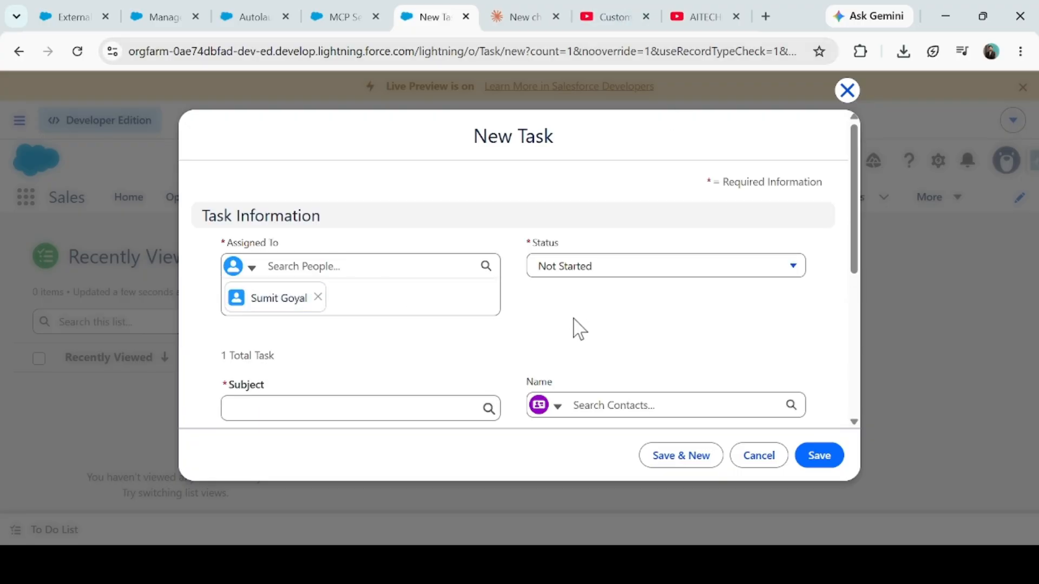
pyautogui.scroll(-3, 572, 322)
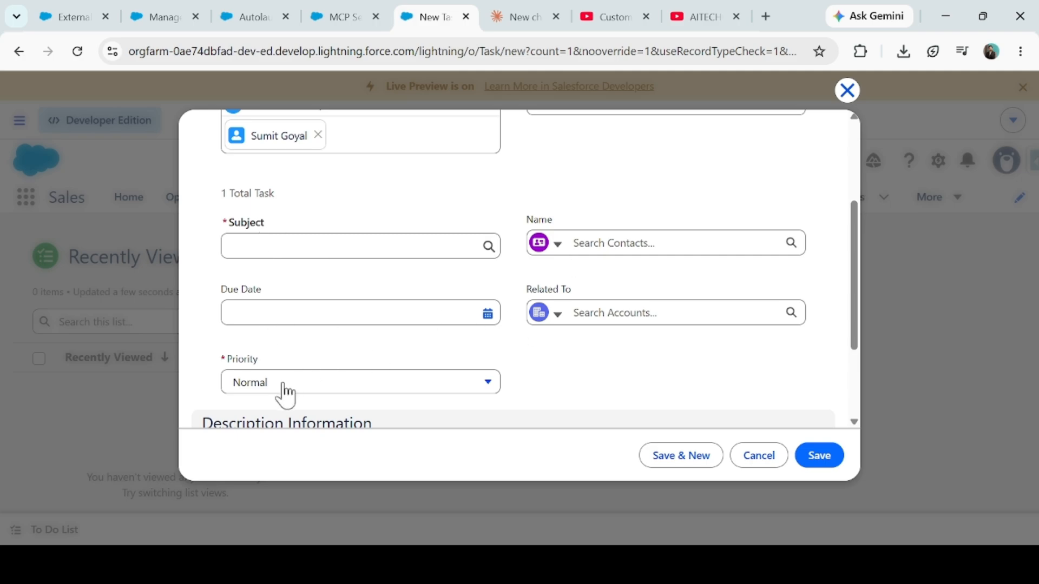
pyautogui.click(274, 8)
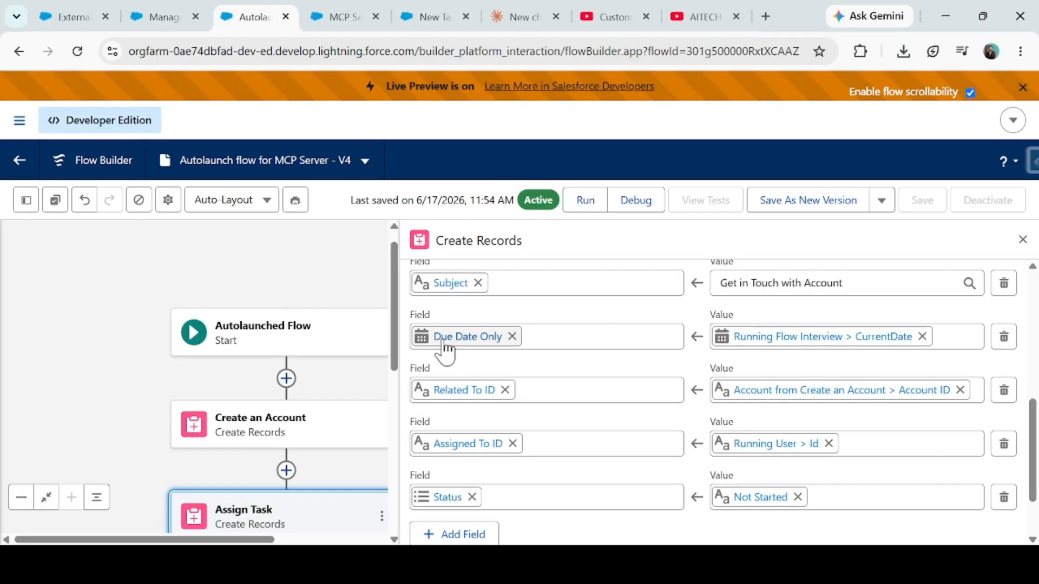
# - Clear Due Date Only and create a new Date-type Formula resource named varDueDate
pyautogui.click(922, 337)
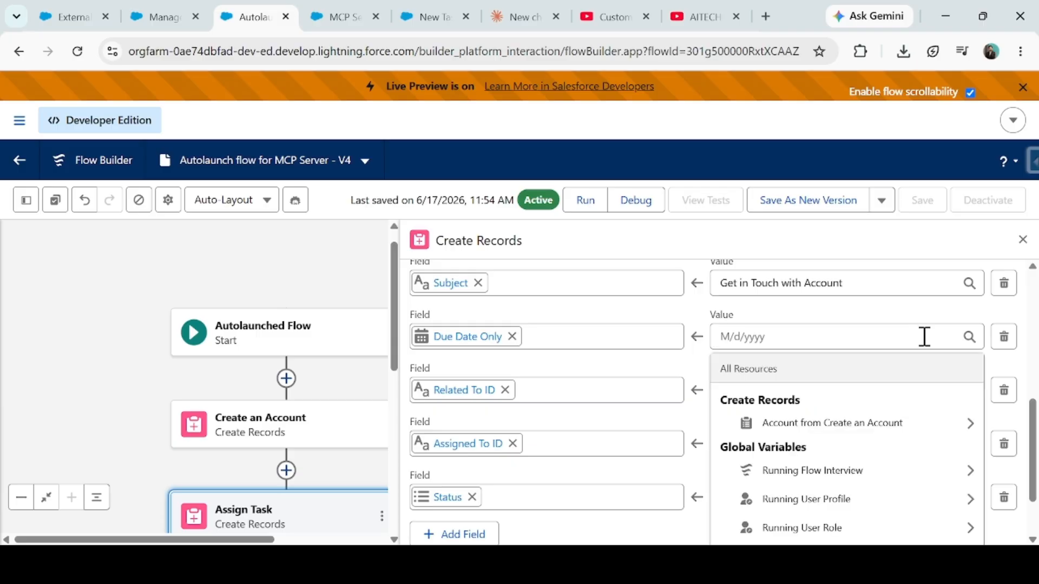
pyautogui.scroll(-2, 801, 459)
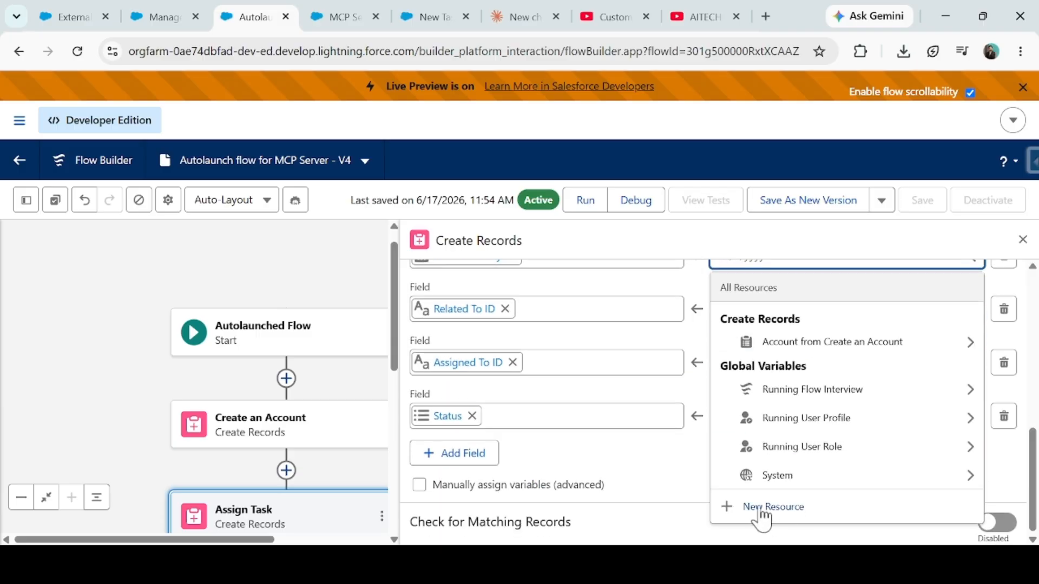
pyautogui.click(758, 505)
pyautogui.click(232, 240)
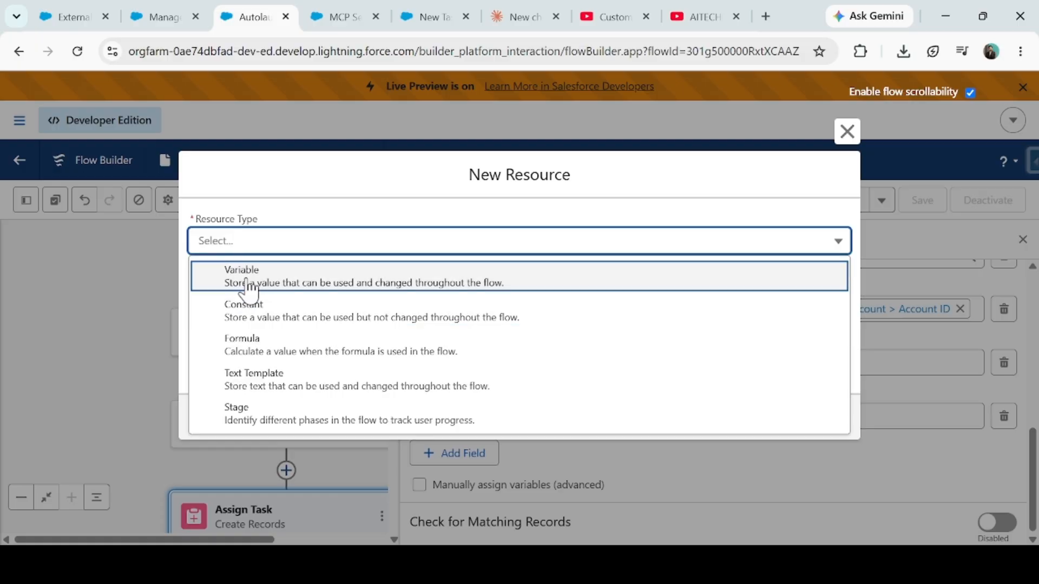
pyautogui.click(245, 275)
pyautogui.click(235, 208)
pyautogui.click(243, 295)
pyautogui.click(232, 259)
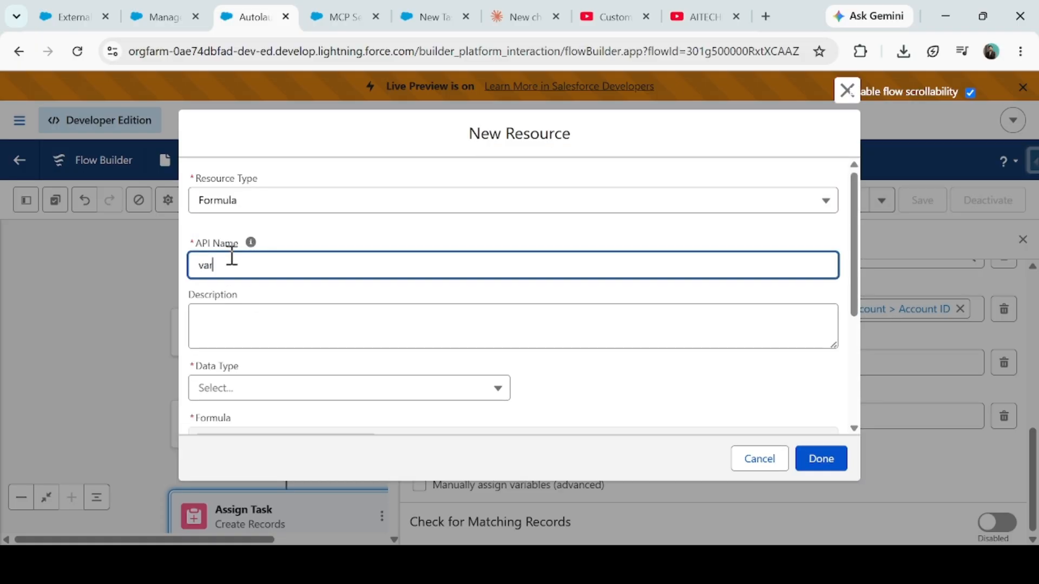
pyautogui.click(220, 390)
pyautogui.click(265, 301)
# - Set varDueDate's formula to {!$Flow.CurrentDate}+1, verify the syntax and save it
pyautogui.scroll(-3, 268, 304)
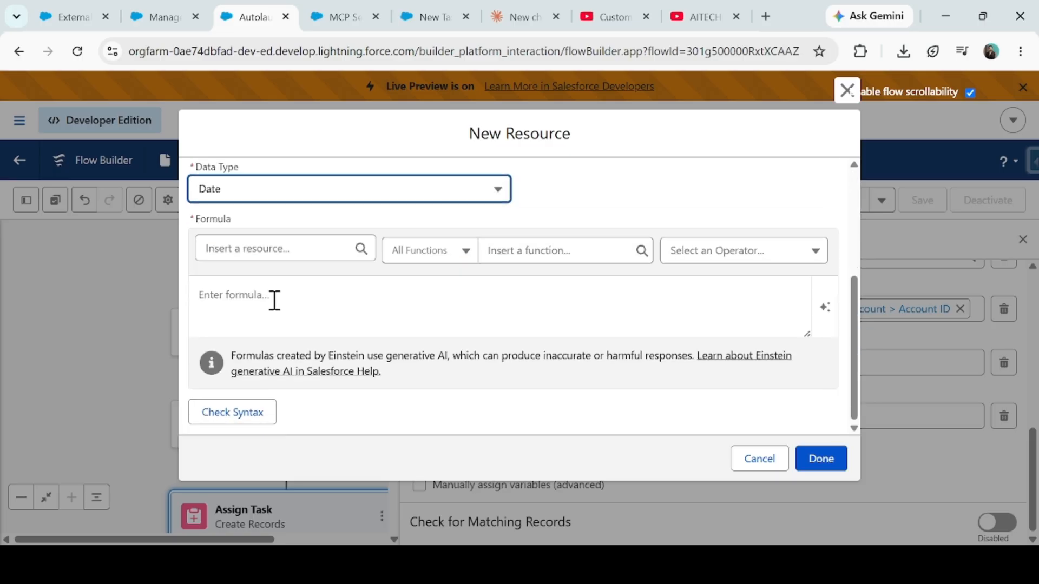
pyautogui.click(260, 284)
pyautogui.click(252, 249)
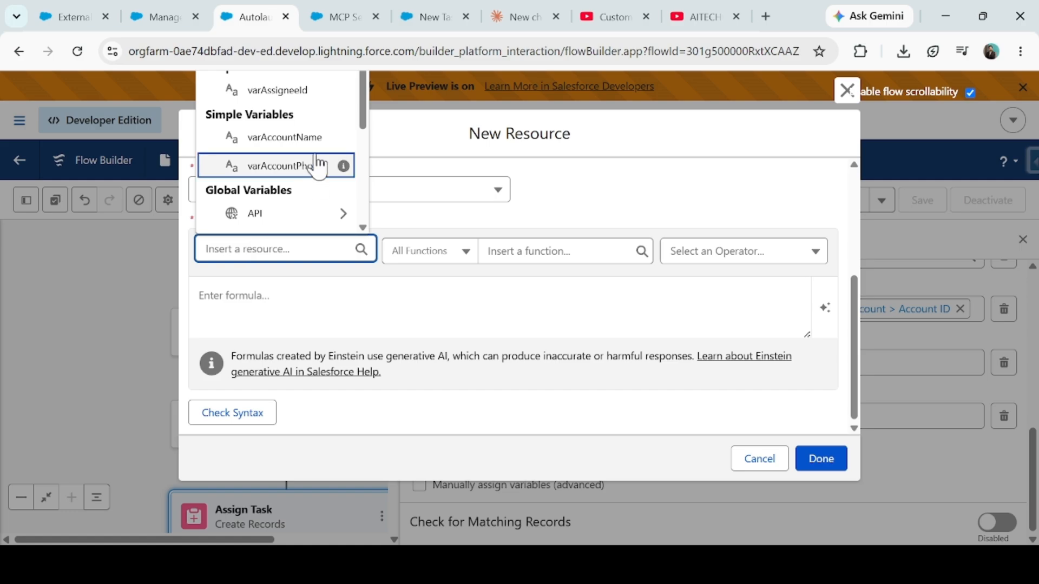
pyautogui.scroll(-5, 313, 173)
pyautogui.click(316, 85)
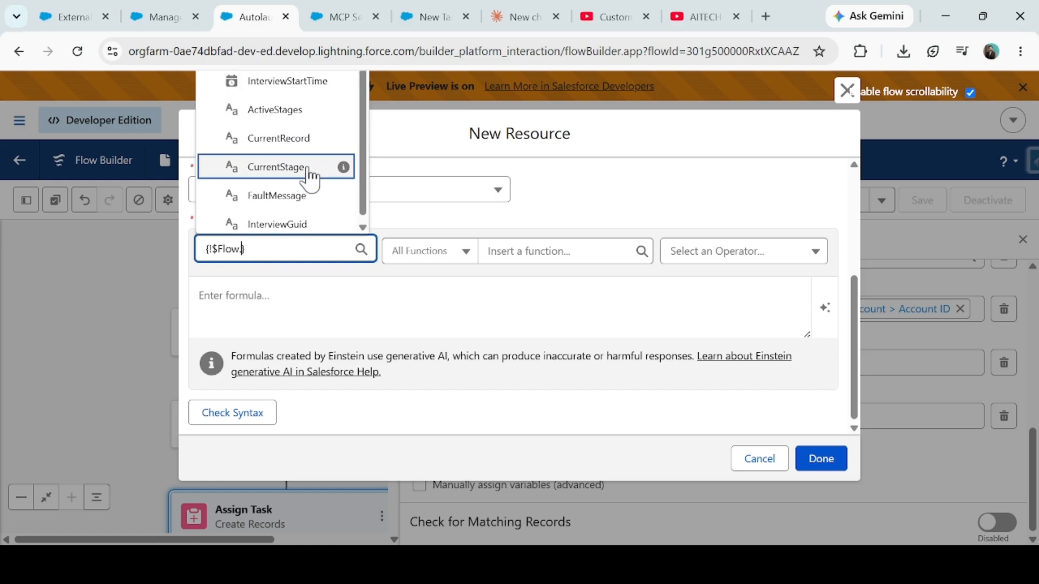
pyautogui.scroll(5, 286, 179)
pyautogui.click(274, 184)
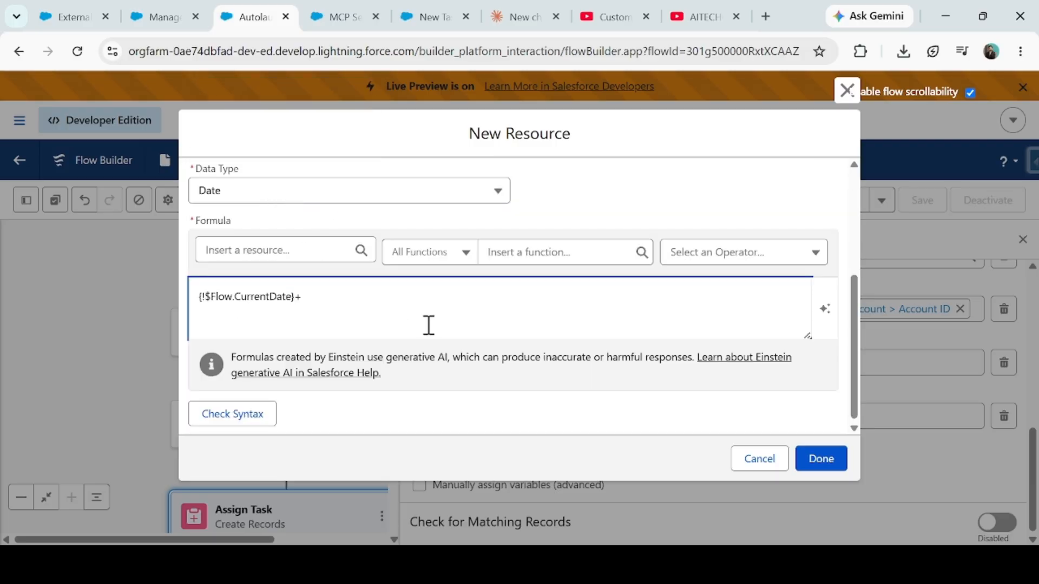
pyautogui.click(230, 420)
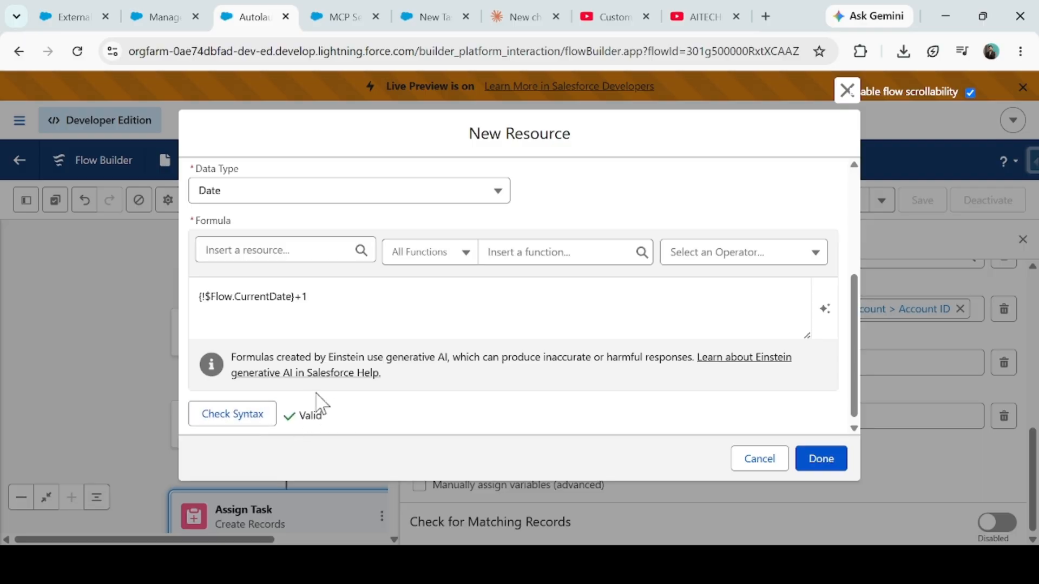
pyautogui.click(810, 468)
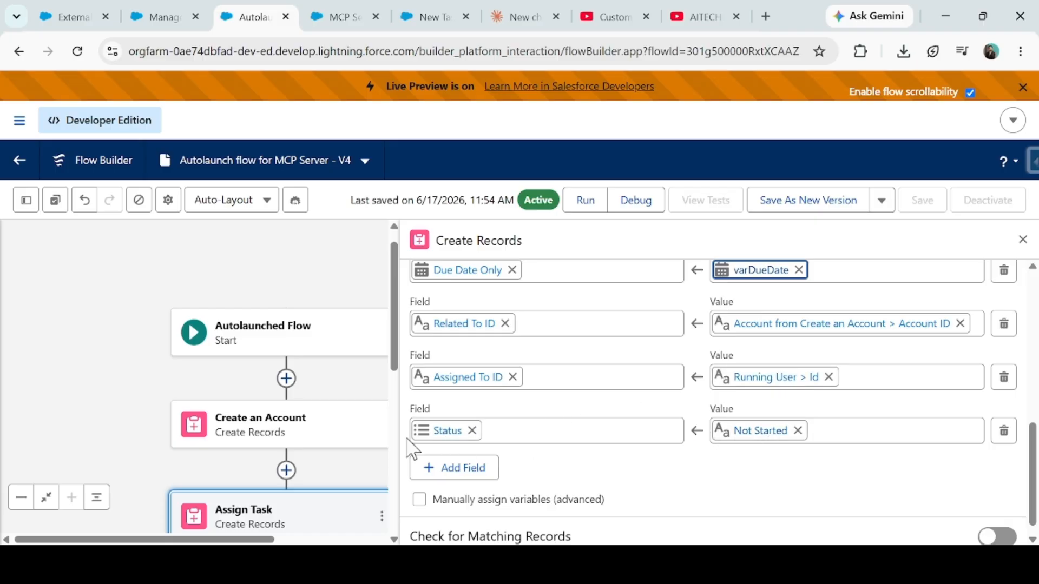
# - Add a Priority field set to High in the Assign Task record
pyautogui.click(460, 470)
pyautogui.click(474, 479)
pyautogui.write('pri')
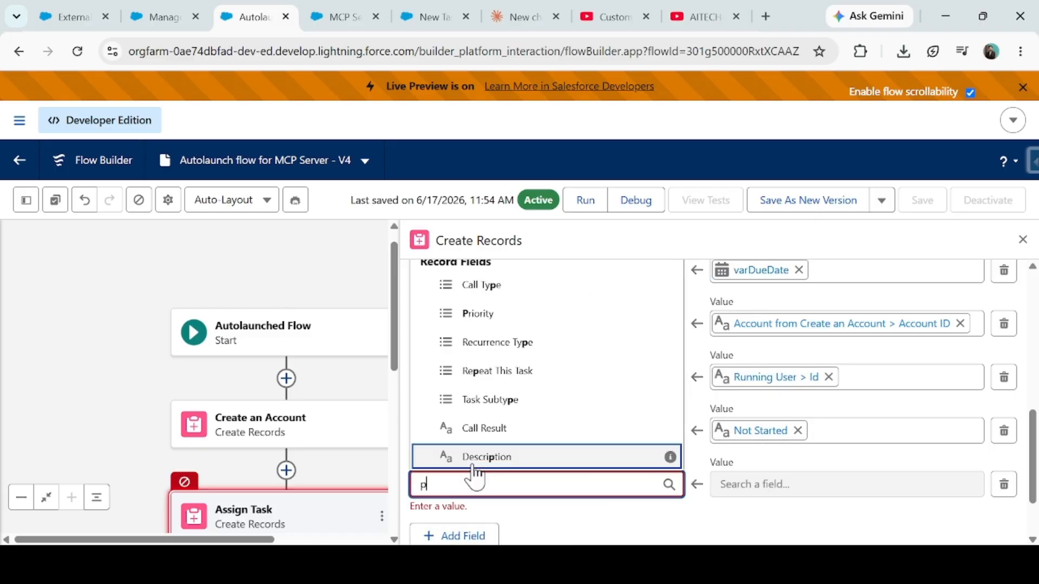
pyautogui.click(475, 460)
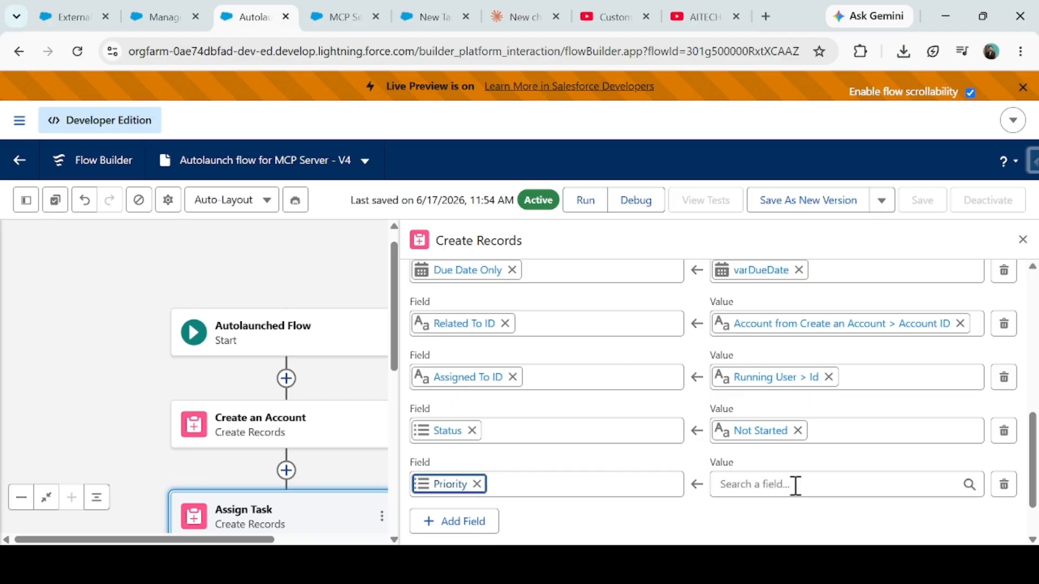
pyautogui.click(793, 484)
pyautogui.scroll(5, 830, 378)
pyautogui.scroll(3, 784, 505)
pyautogui.scroll(-3, 800, 436)
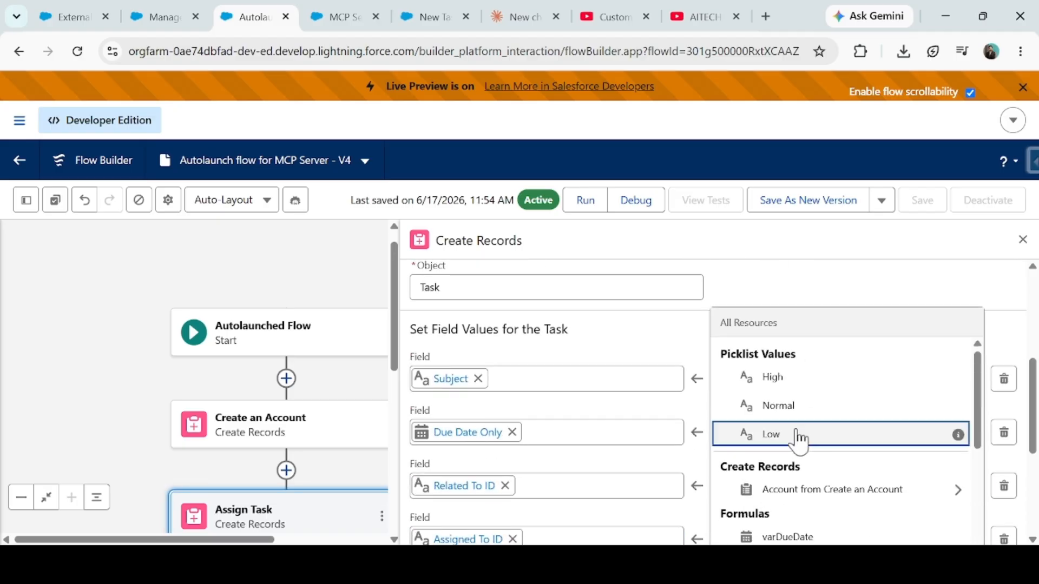
pyautogui.click(784, 378)
pyautogui.click(784, 465)
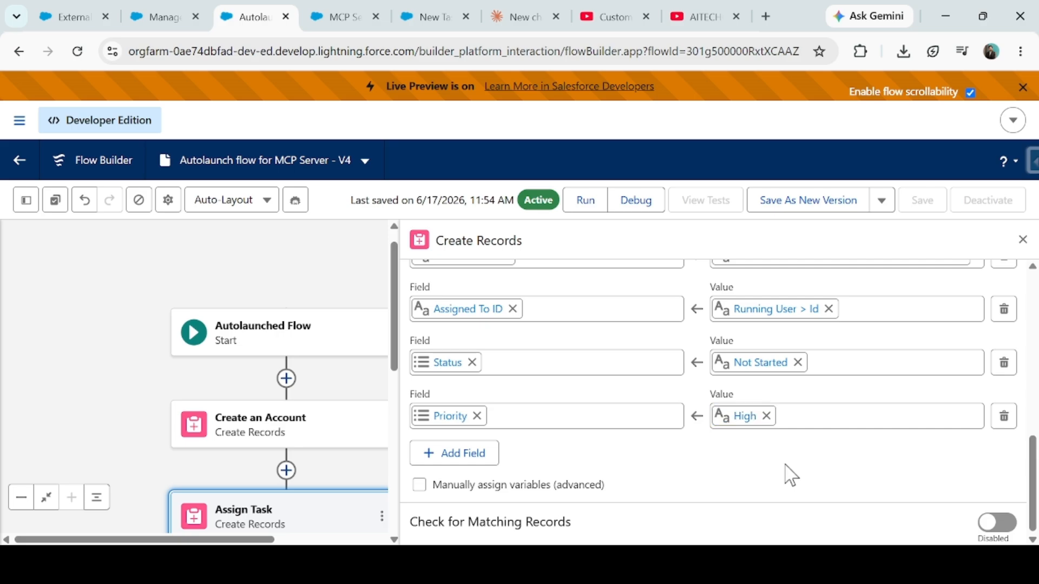
pyautogui.click(1022, 241)
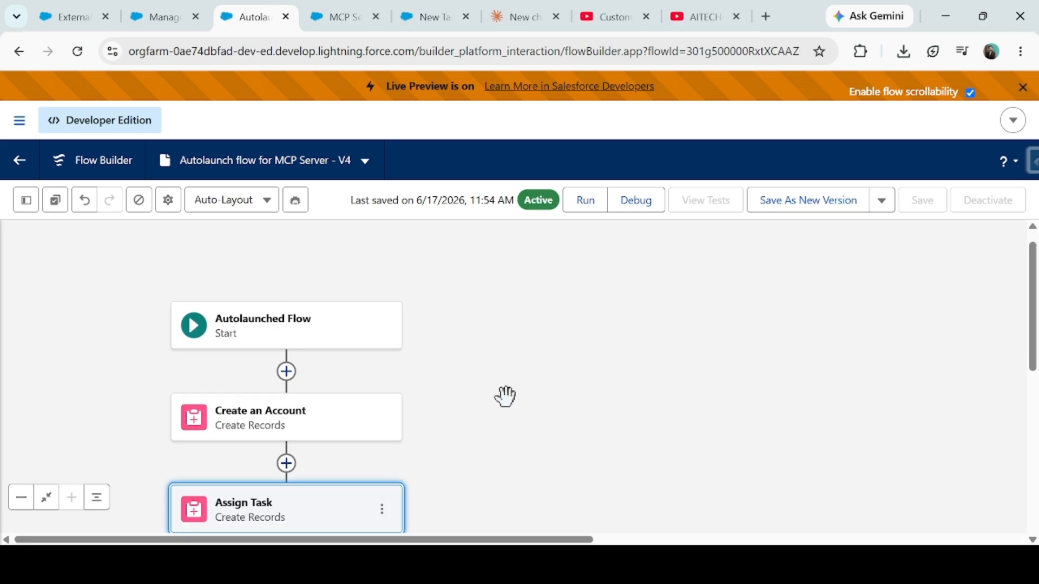
# - Save the flow as Version 5, activate it, and view the MCP Servers list
pyautogui.moveTo(506, 396); pyautogui.dragTo(533, 264)
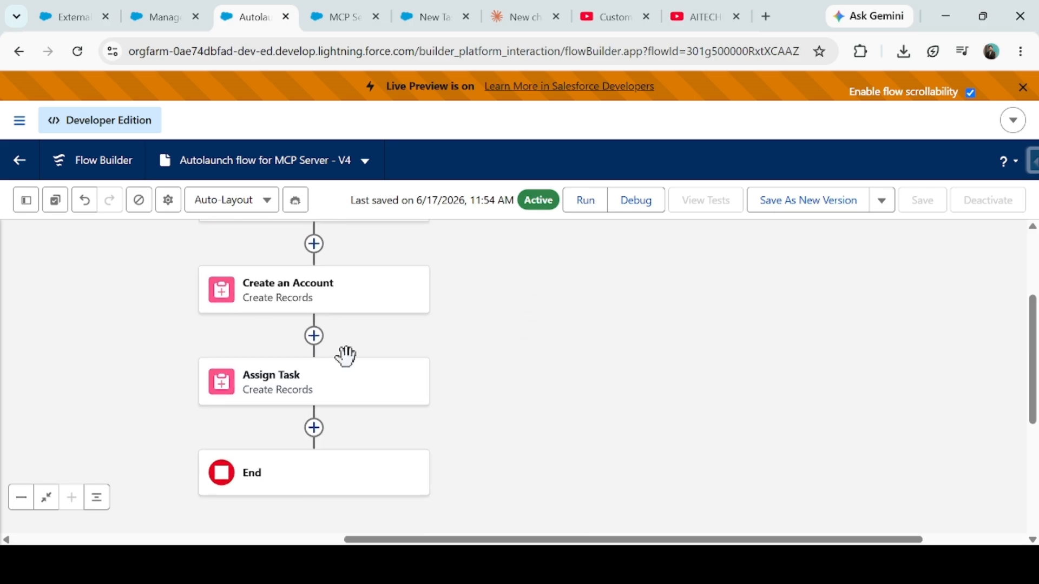
pyautogui.click(791, 199)
pyautogui.click(824, 449)
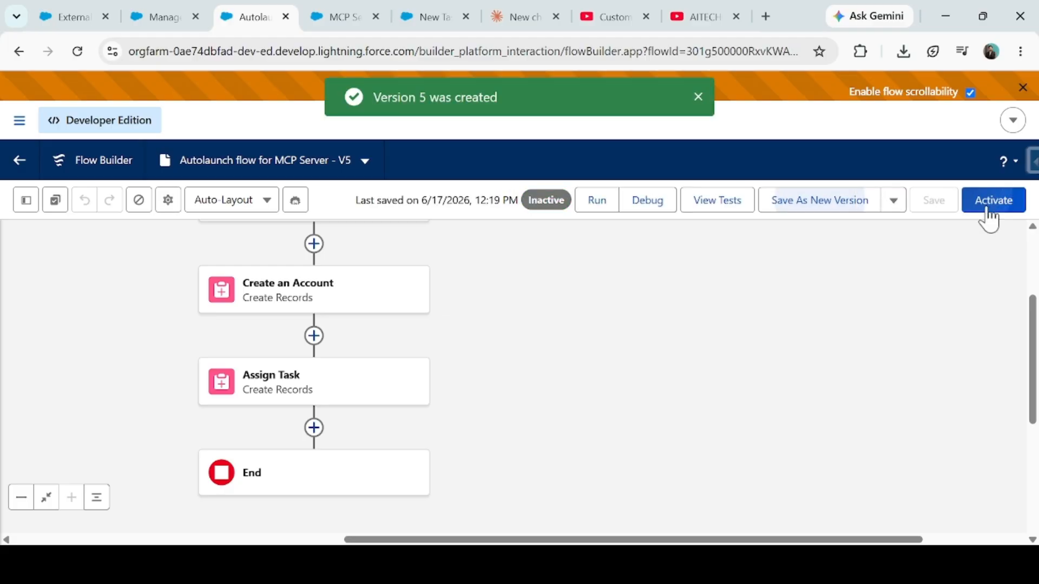
pyautogui.click(990, 217)
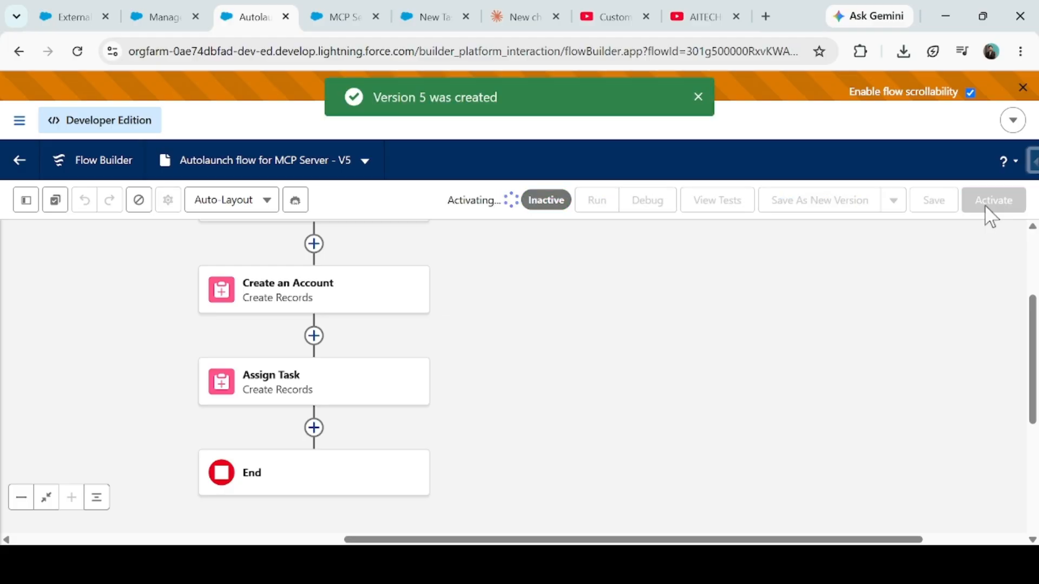
pyautogui.click(336, 19)
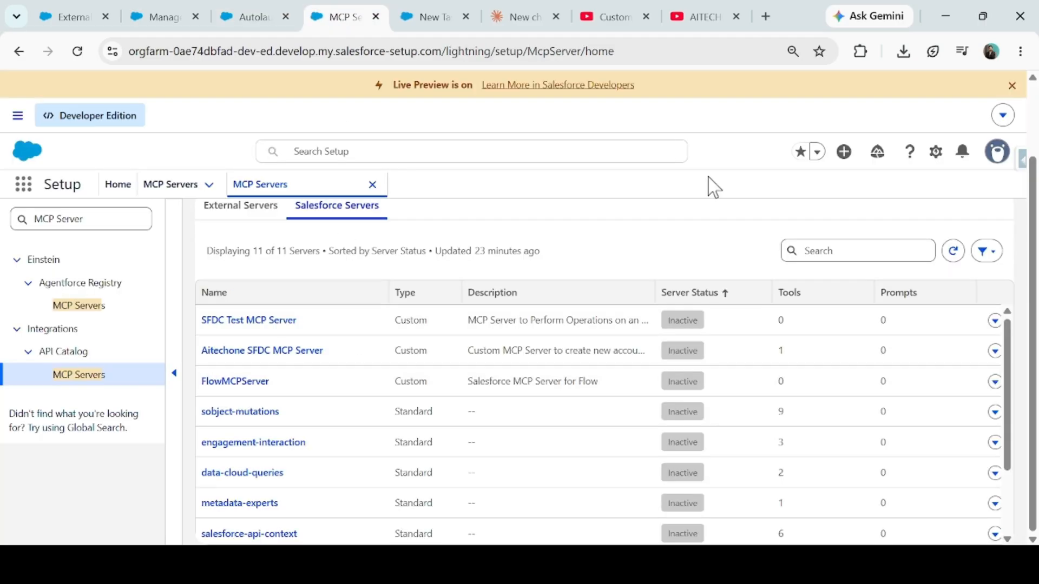
# - Open the FlowMCPServer record from the MCP servers list
pyautogui.scroll(2, 985, 308)
pyautogui.click(930, 242)
pyautogui.click(767, 246)
pyautogui.scroll(-2, 303, 411)
pyautogui.scroll(2, 243, 408)
pyautogui.click(234, 473)
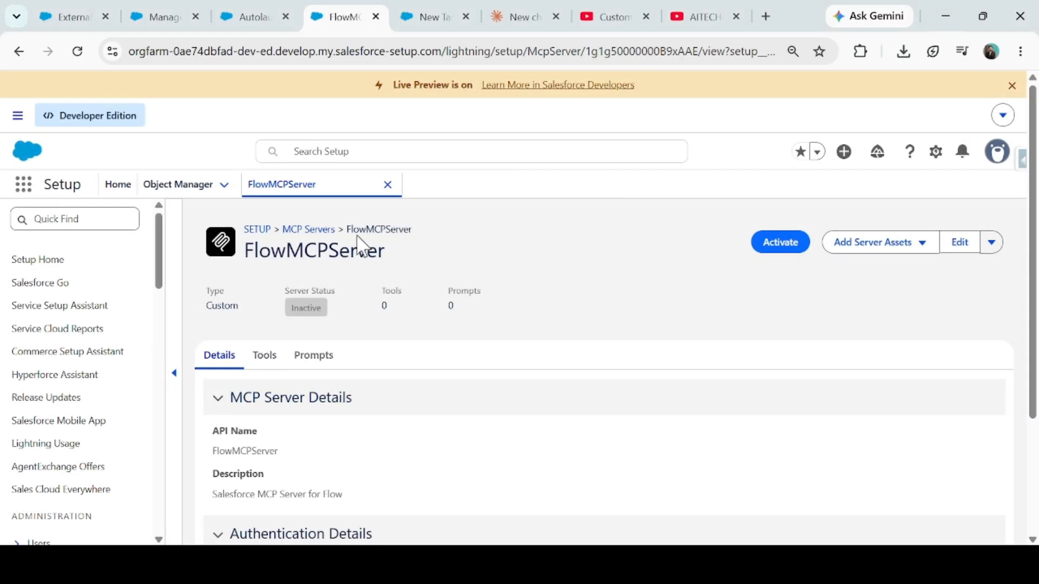
# - Open the Add Tools dialog from FlowMCPServer's Tools tab, showing the Apex actions list
pyautogui.doubleClick(383, 229)
pyautogui.click(267, 362)
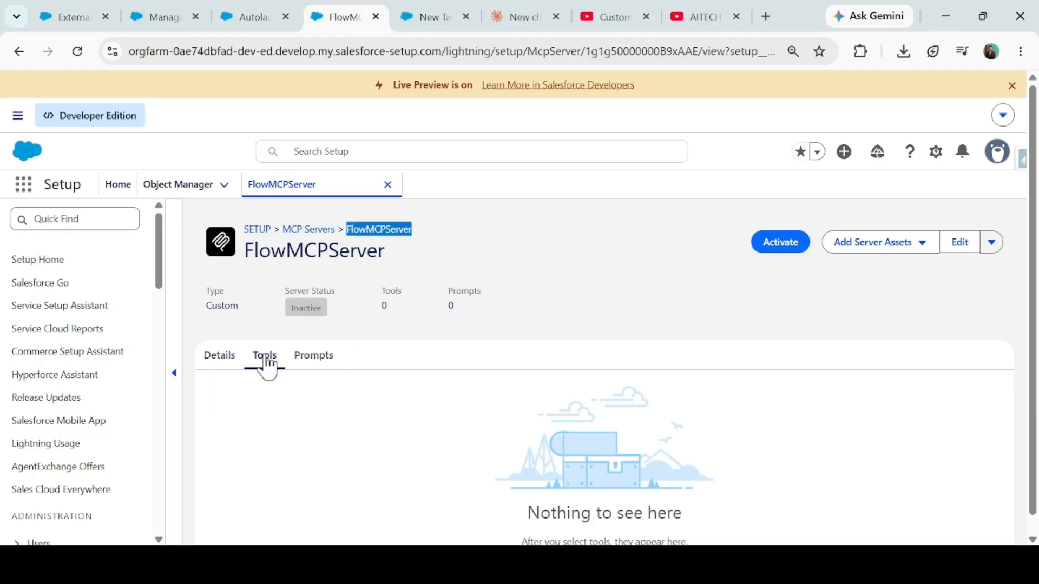
pyautogui.scroll(-1, 541, 481)
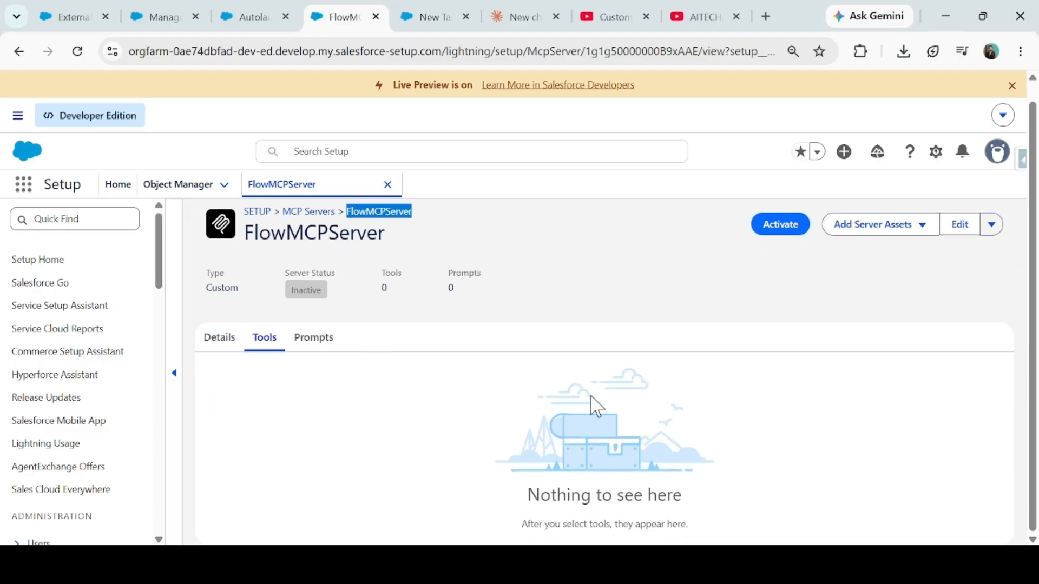
pyautogui.click(924, 227)
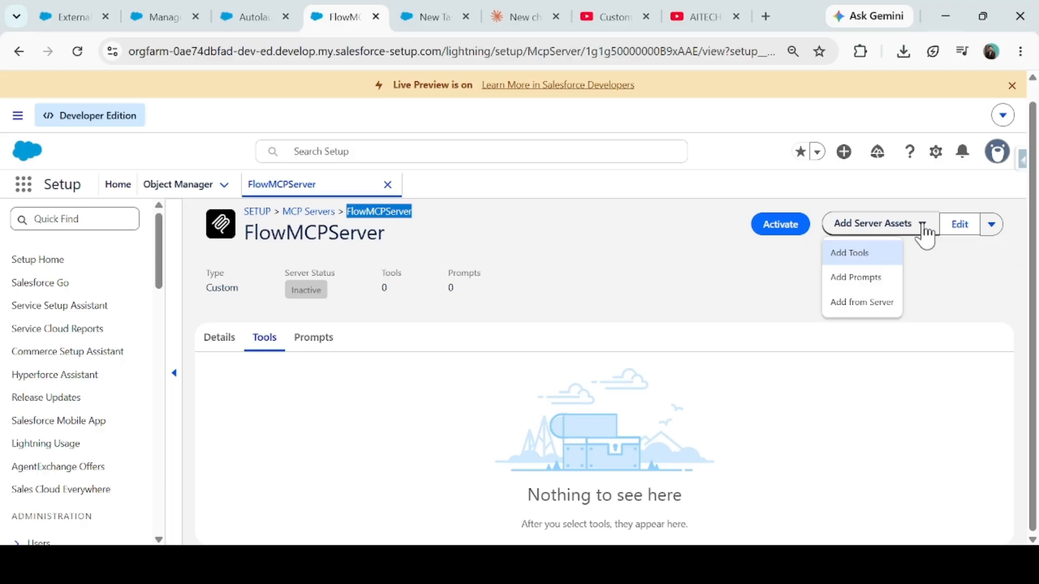
pyautogui.click(852, 254)
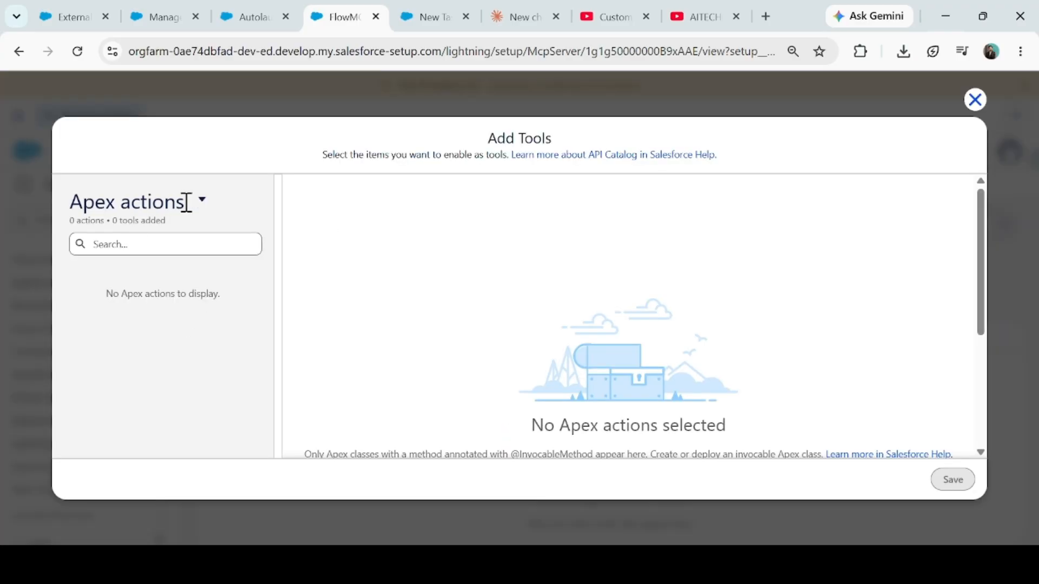
# - Switch the list to Flows, add 'Autolaunch flow for MCP Server' as a tool, and save
pyautogui.click(202, 201)
pyautogui.click(231, 331)
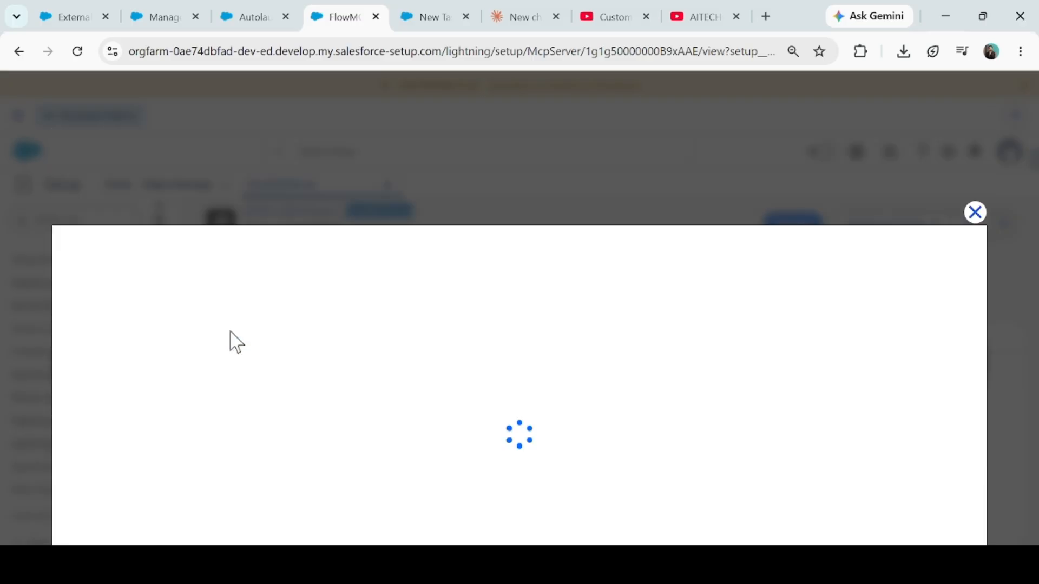
pyautogui.click(261, 17)
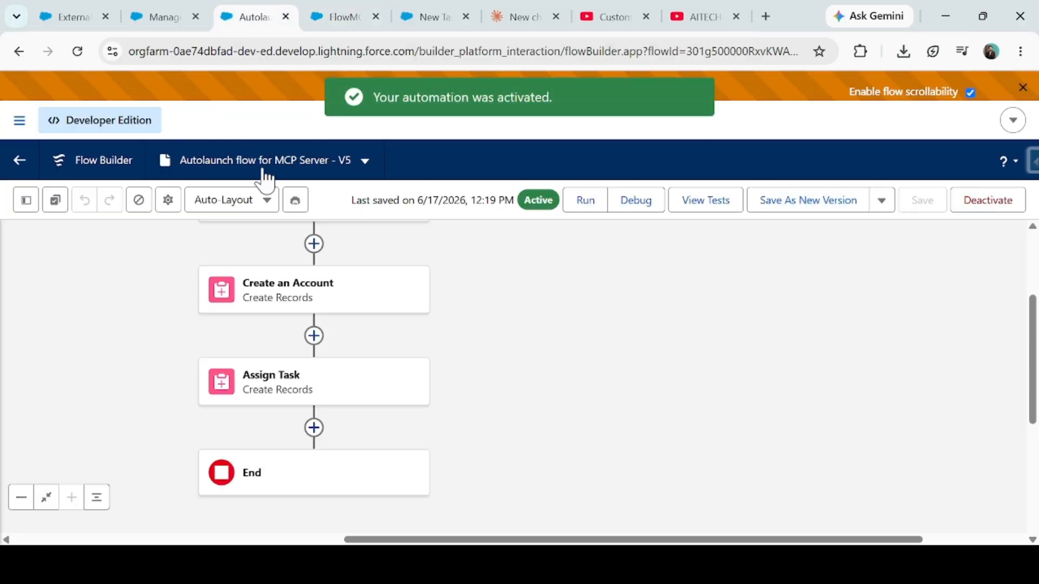
pyautogui.click(343, 16)
pyautogui.click(143, 248)
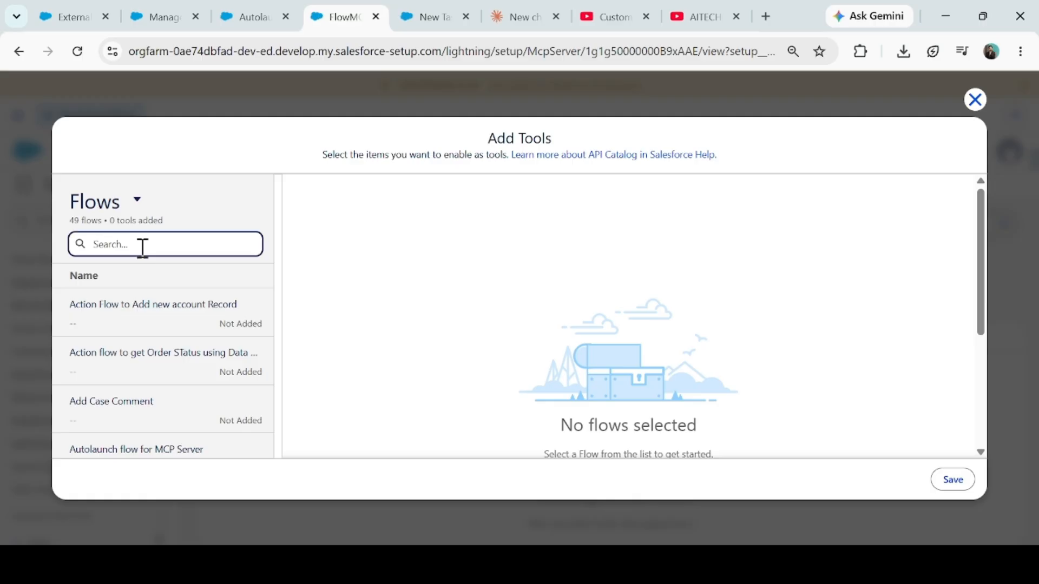
pyautogui.click(140, 453)
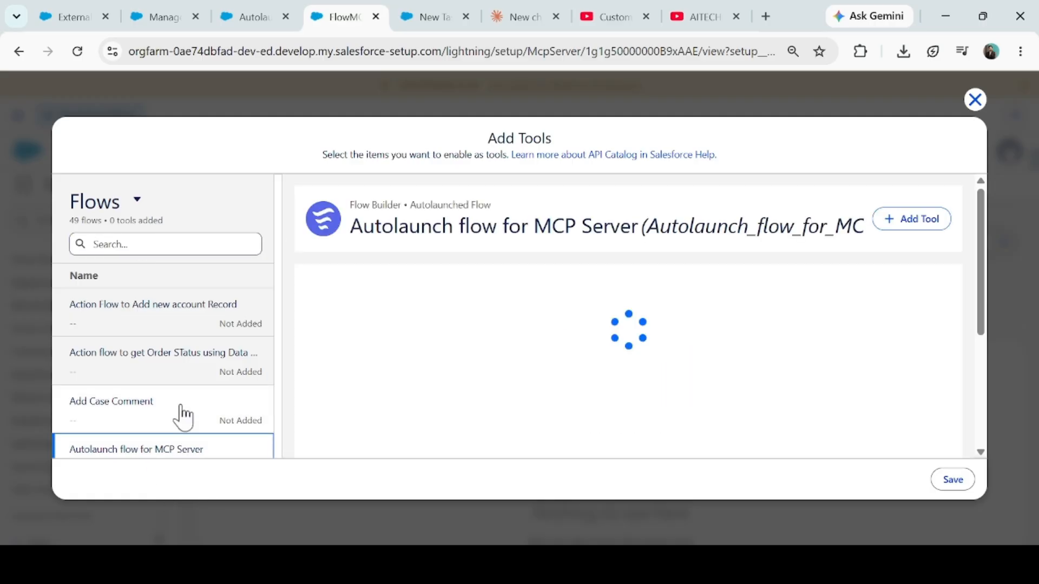
pyautogui.click(914, 233)
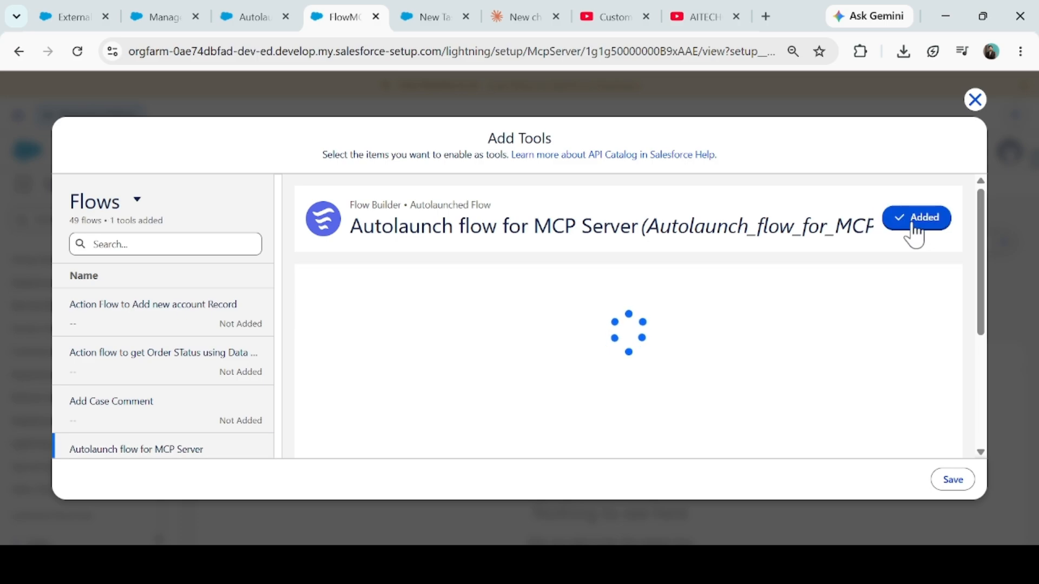
pyautogui.moveTo(982, 301); pyautogui.dragTo(983, 278)
pyautogui.click(952, 480)
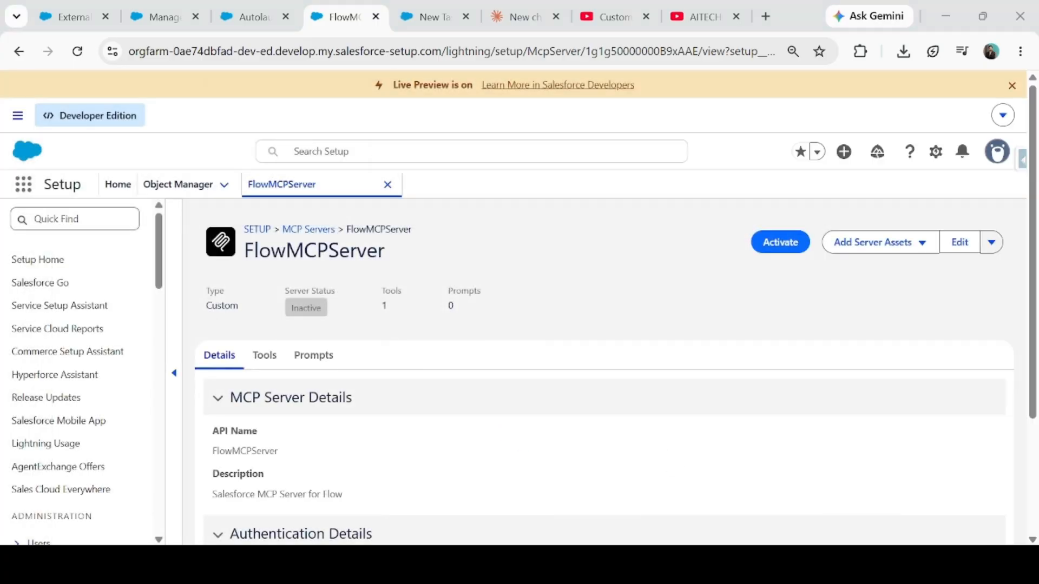
# - Expand the Autolaunch flow tool and check FlowMCPServer's Server URL on the Details tab
pyautogui.click(265, 359)
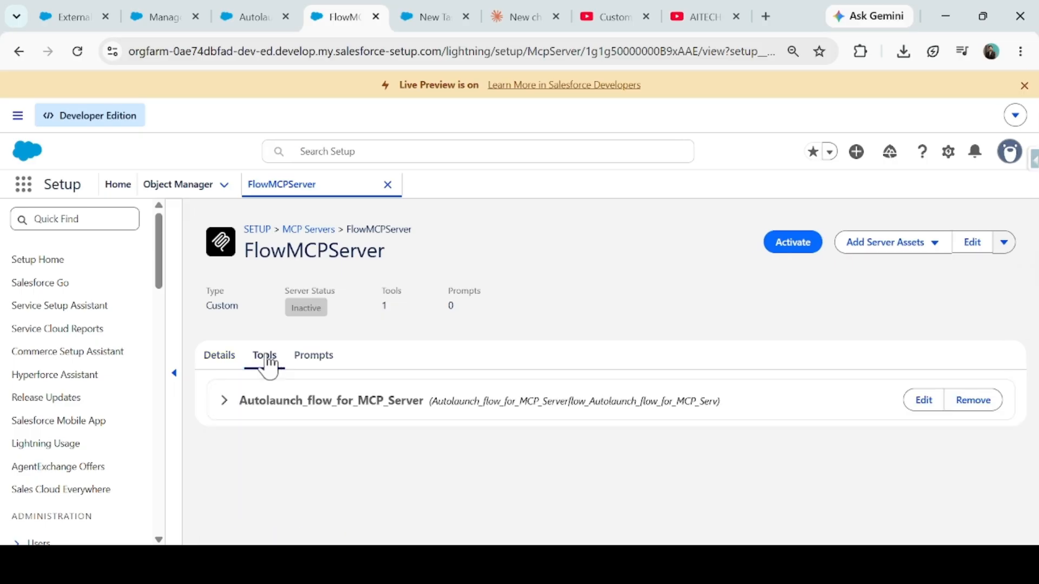
pyautogui.click(226, 403)
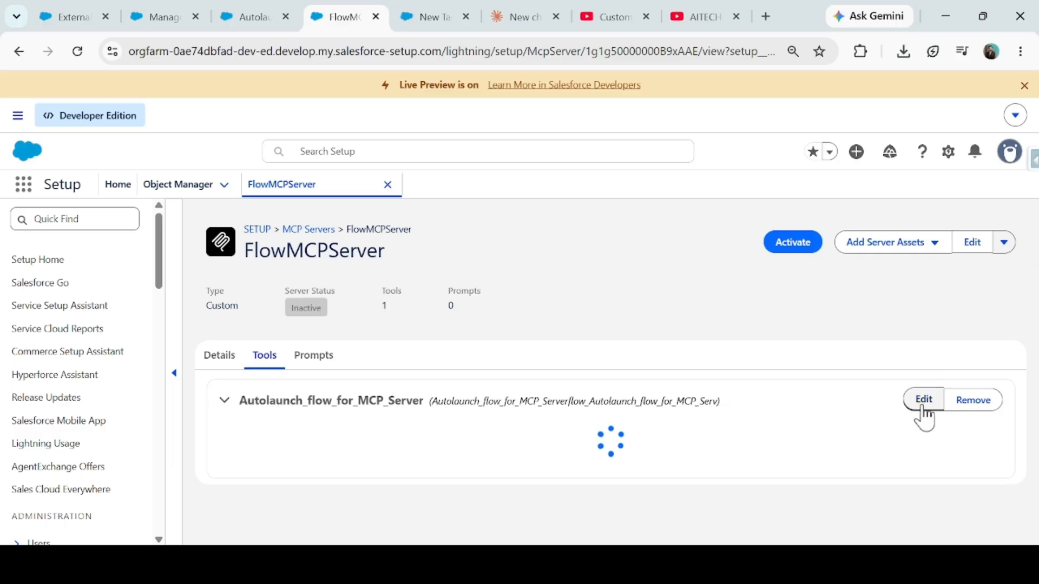
pyautogui.click(215, 357)
pyautogui.scroll(-3, 447, 419)
pyautogui.moveTo(212, 427); pyautogui.dragTo(517, 426)
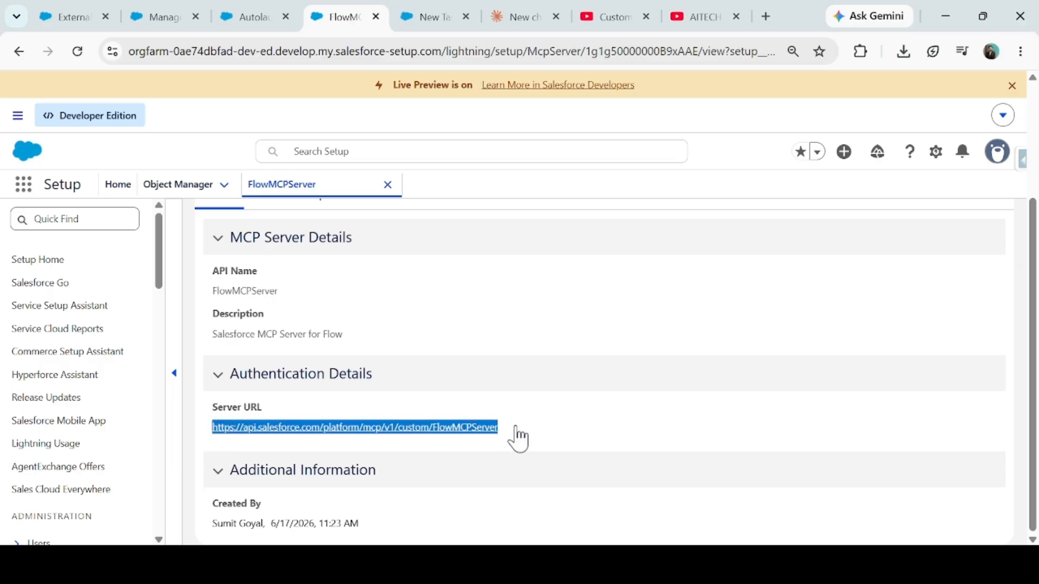
pyautogui.scroll(5, 326, 329)
# - Review the tool's input and output schemas, then activate FlowMCPServer
pyautogui.click(261, 367)
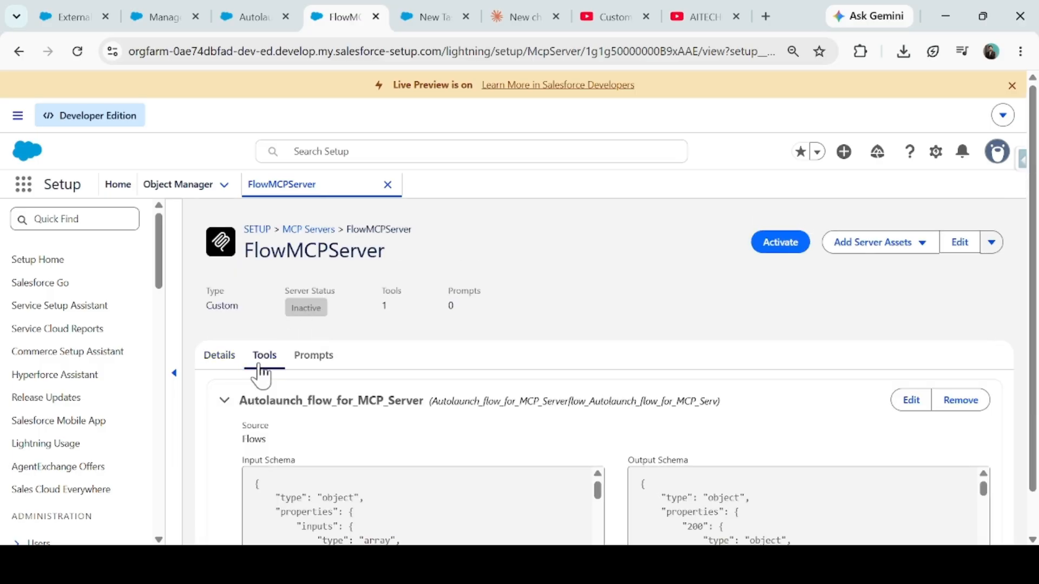
pyautogui.scroll(-1, 480, 353)
pyautogui.scroll(-3, 702, 498)
pyautogui.scroll(-5, 747, 484)
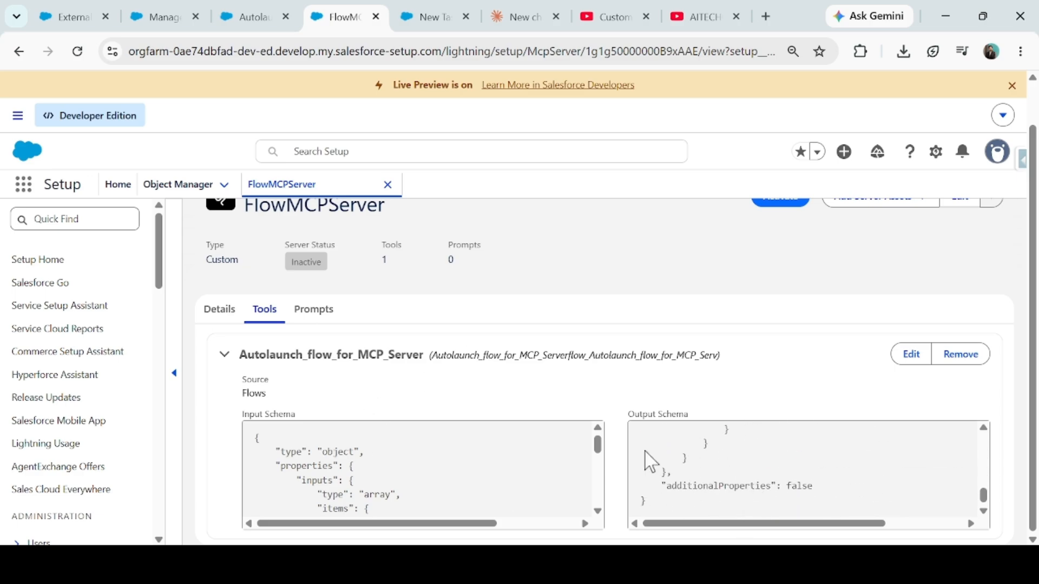
pyautogui.scroll(1, 851, 269)
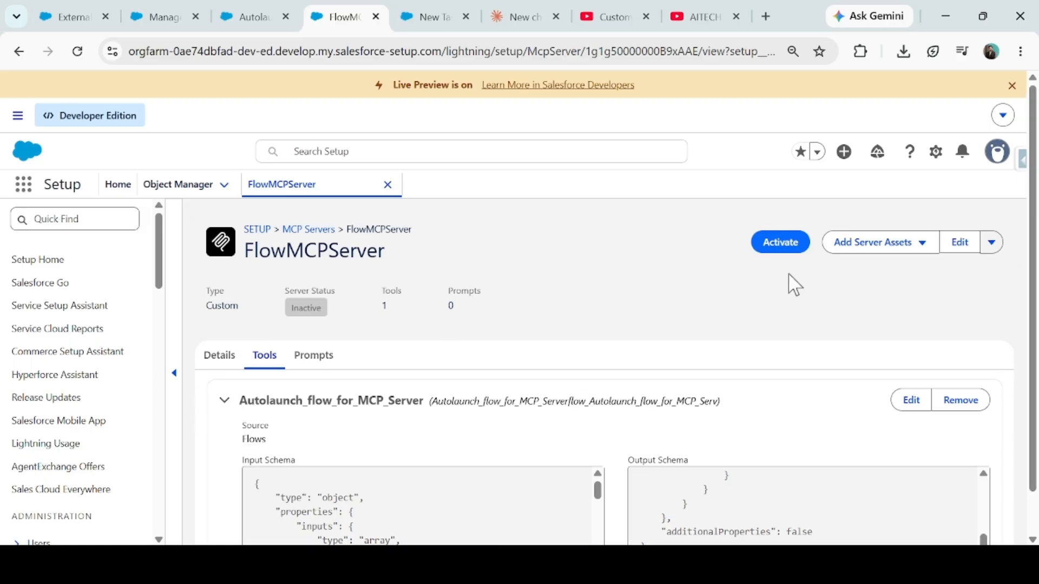
pyautogui.click(785, 250)
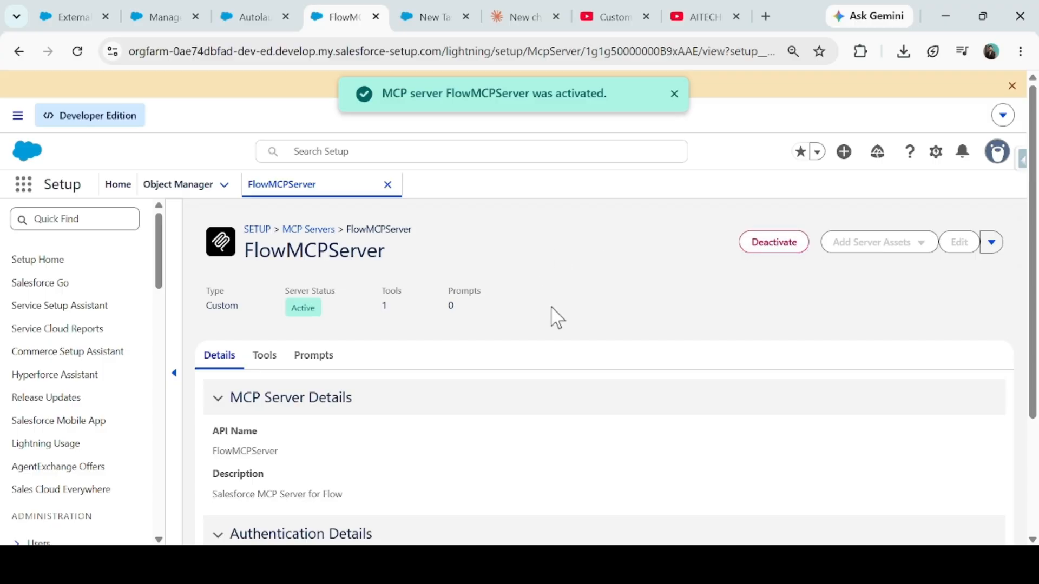
# - Browse the YouTube channel's Videos page of Salesforce and Claude AI uploads, then return to Salesforce
pyautogui.click(699, 16)
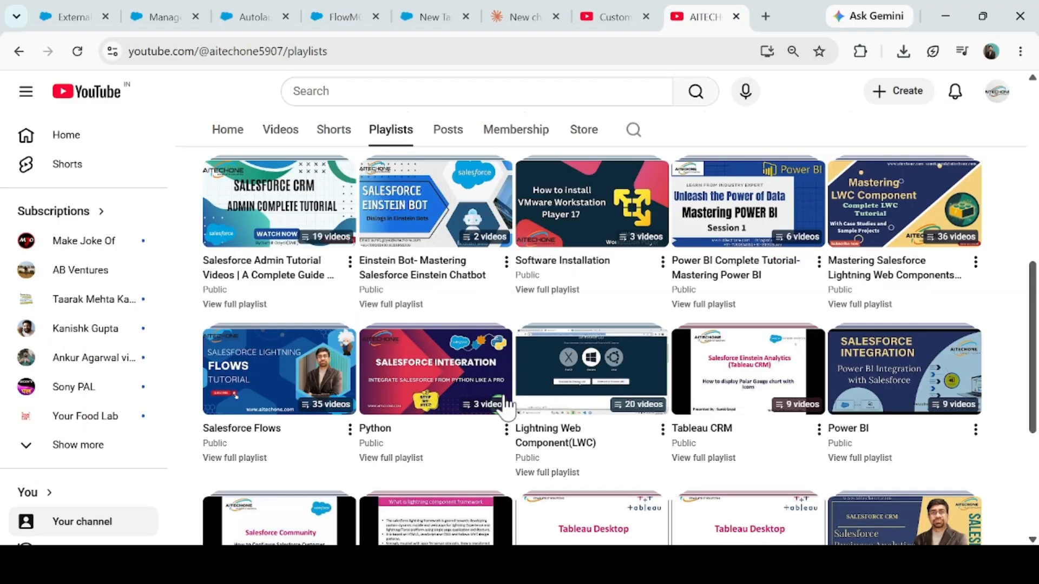
pyautogui.scroll(8, 509, 398)
pyautogui.click(280, 411)
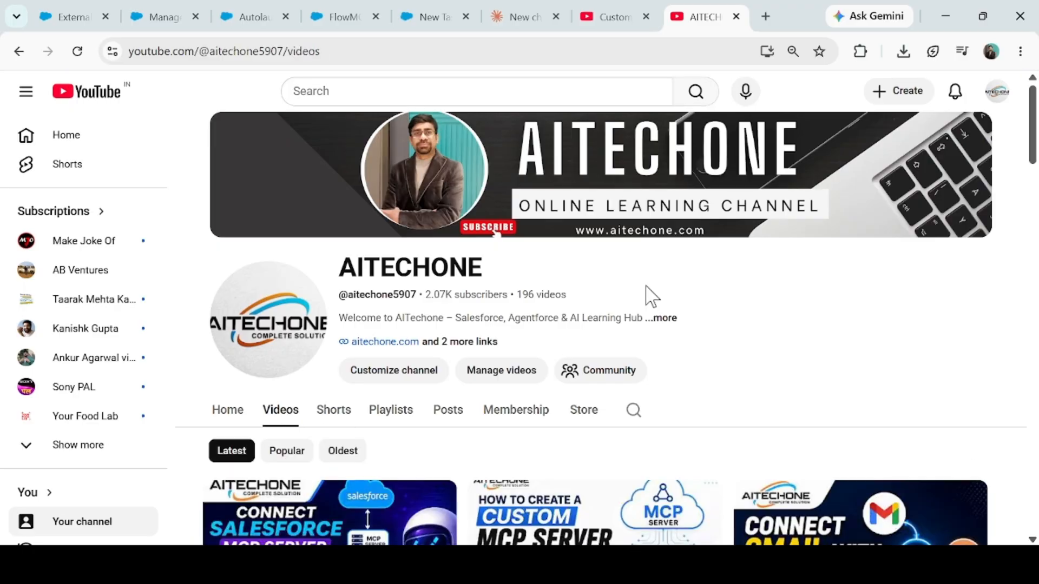
pyautogui.scroll(-5, 721, 385)
pyautogui.scroll(-1, 387, 478)
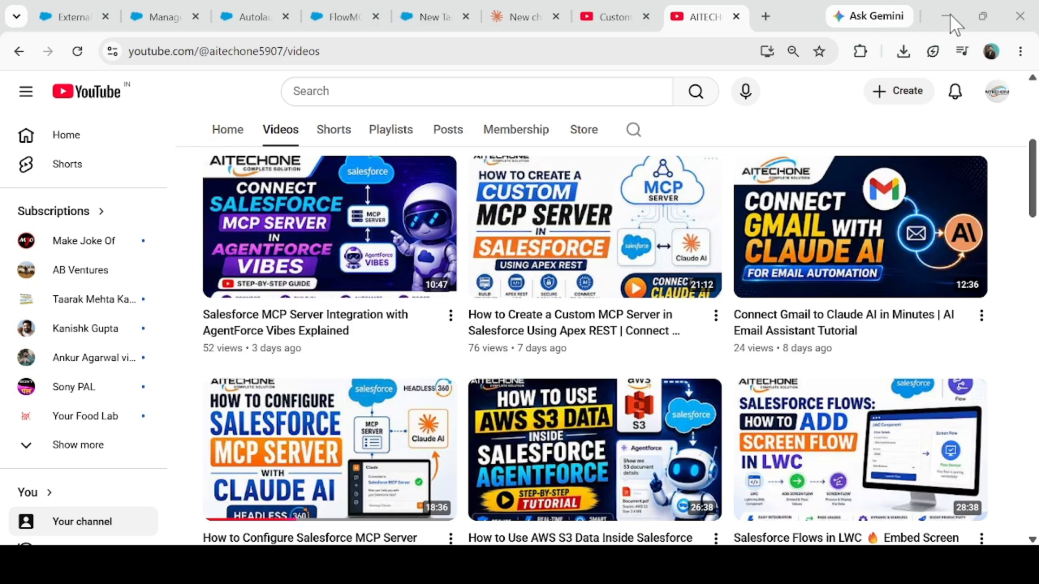
pyautogui.click(193, 15)
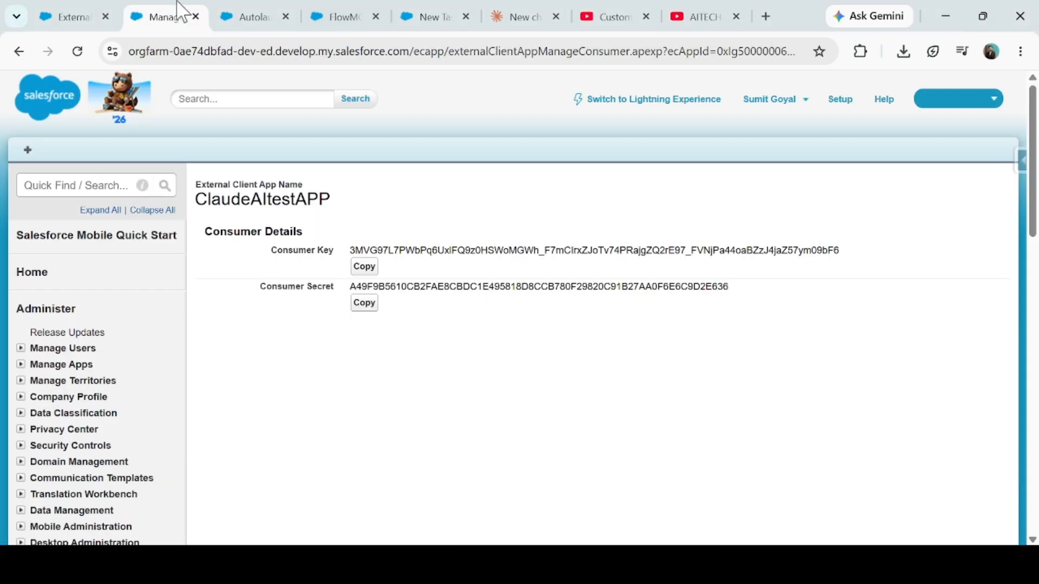
# - Bring up ClaudeAItestAPP's consumer key and secret page, then move to the Claude.ai chat
pyautogui.click(95, 15)
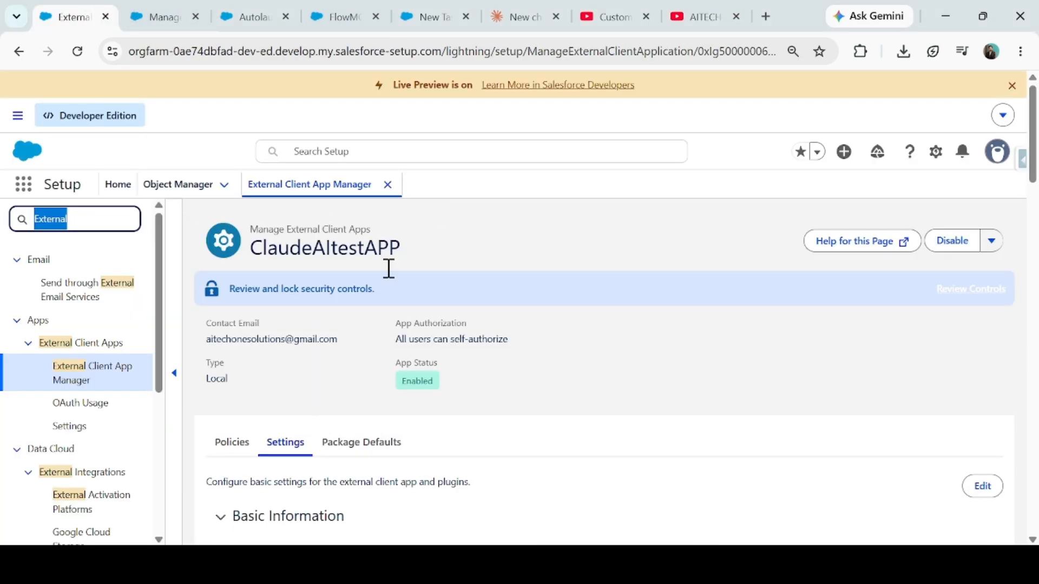
pyautogui.scroll(-4, 359, 406)
pyautogui.moveTo(230, 349); pyautogui.dragTo(319, 348)
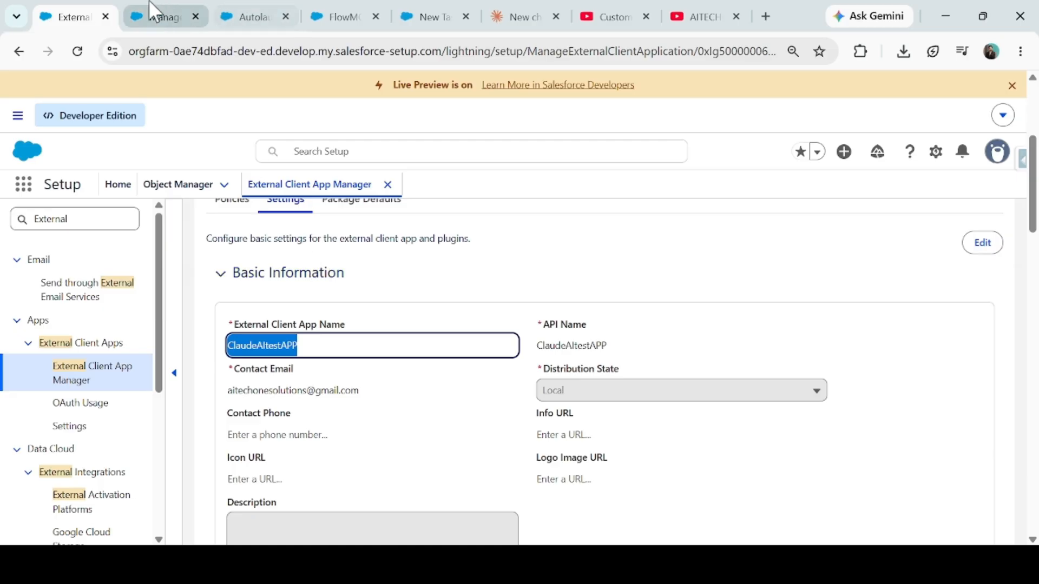
pyautogui.scroll(3, 316, 387)
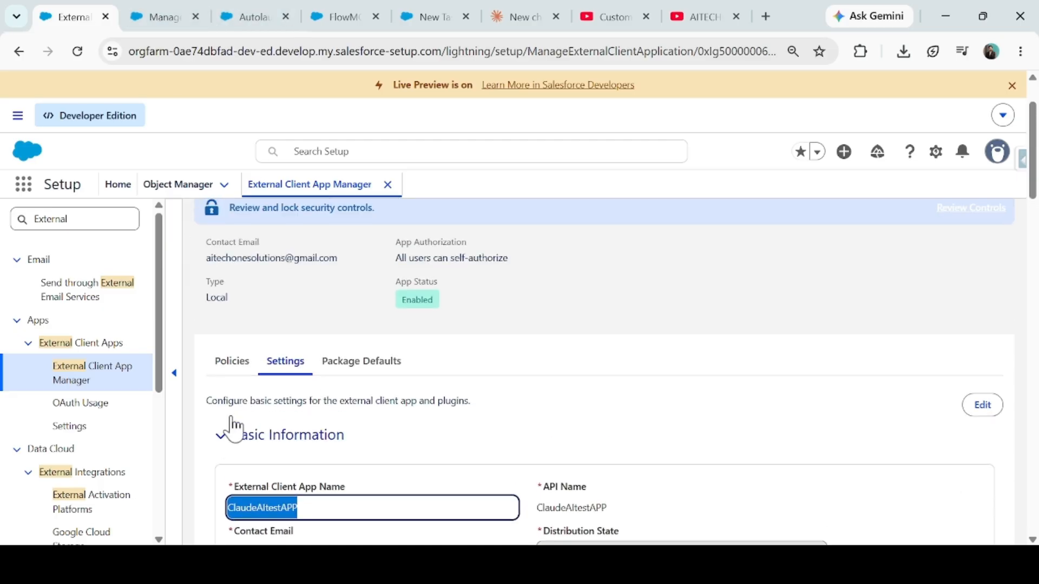
pyautogui.scroll(-8, 239, 424)
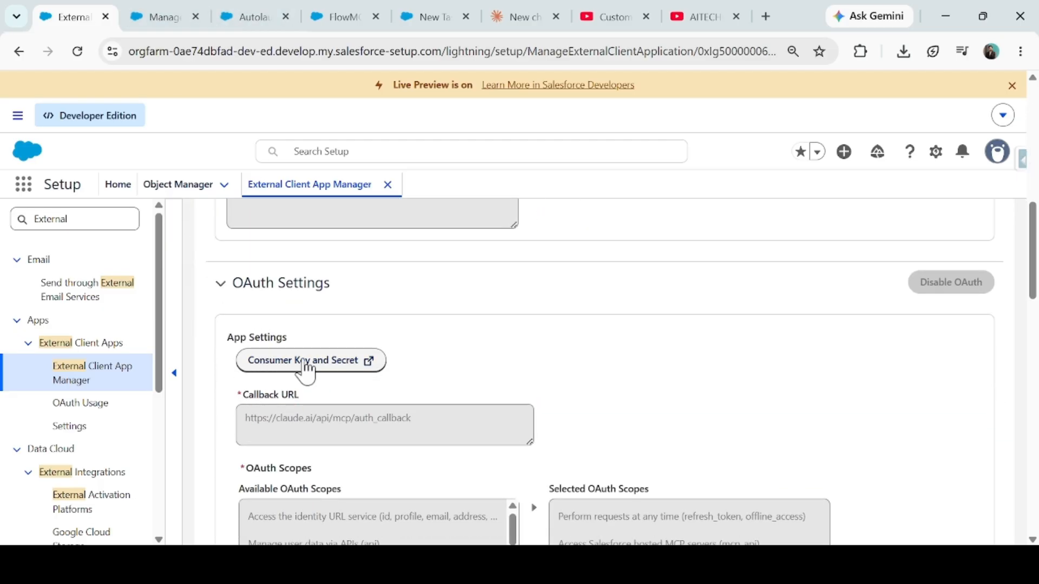
pyautogui.click(248, 13)
pyautogui.click(178, 13)
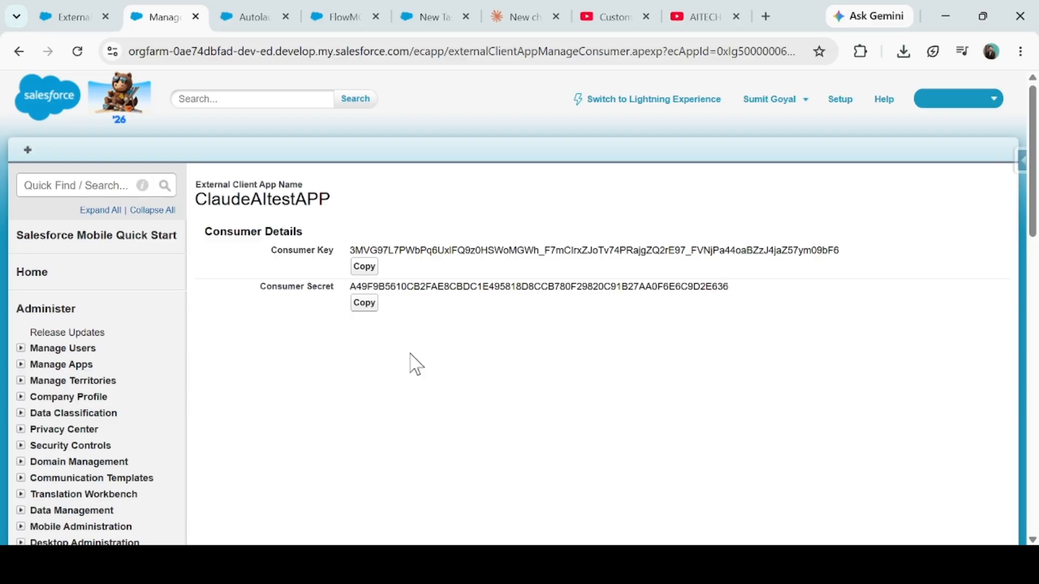
pyautogui.click(522, 5)
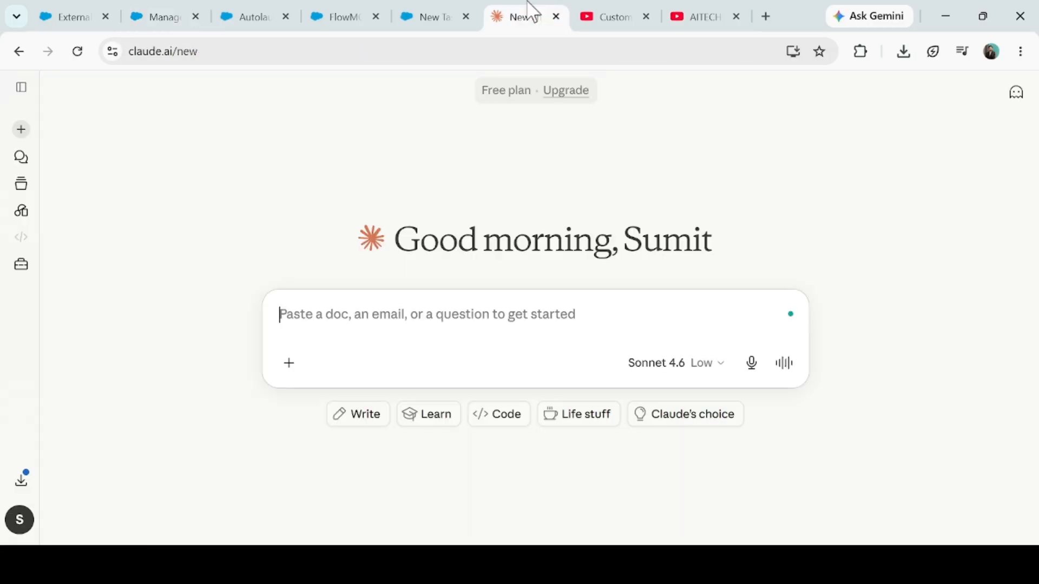
# - Start a new custom connector in Claude named SFDCFlowConnector
pyautogui.click(22, 270)
pyautogui.click(132, 172)
pyautogui.click(515, 95)
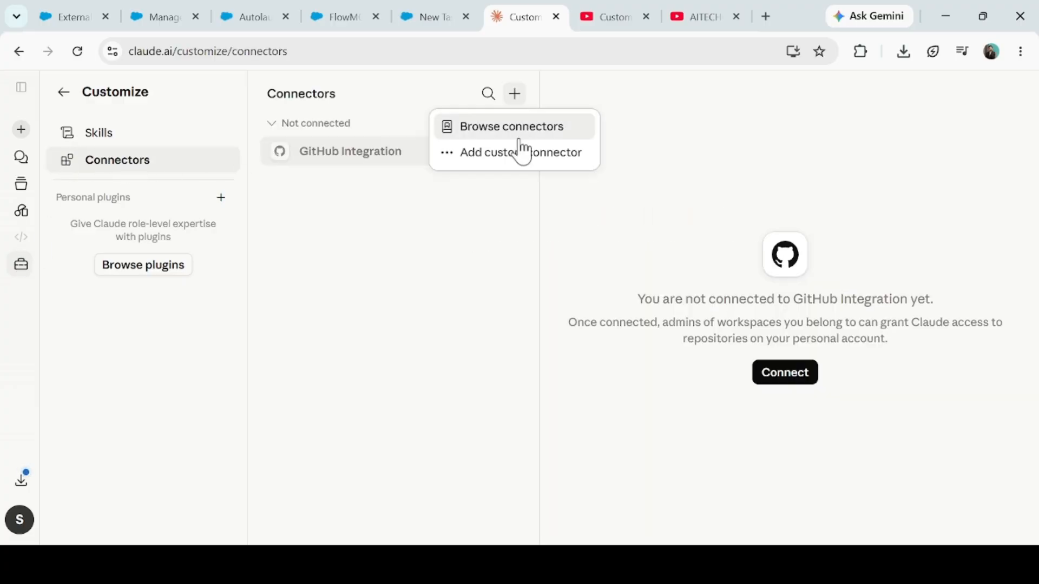
pyautogui.click(494, 154)
pyautogui.click(445, 204)
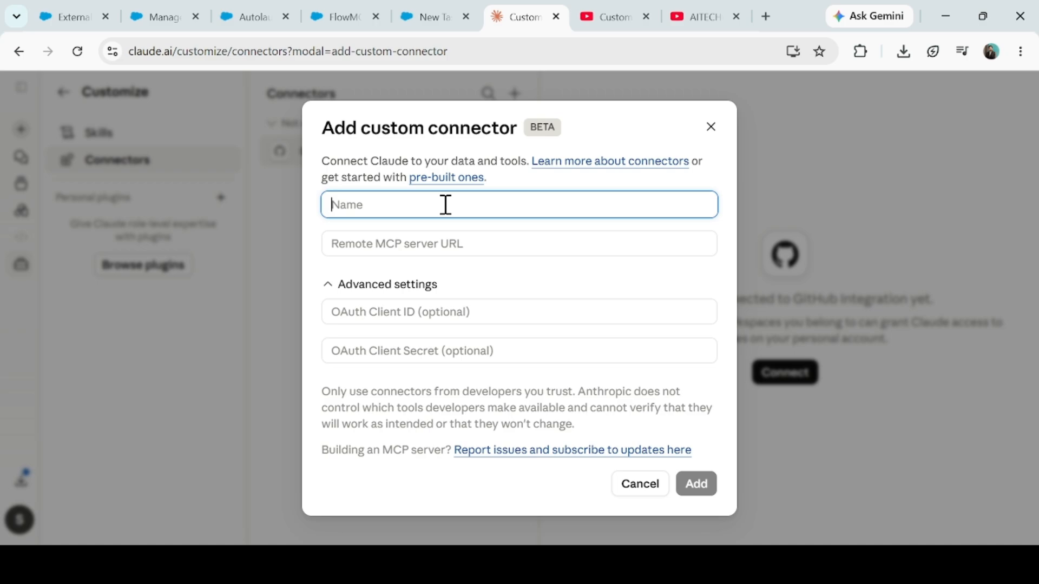
pyautogui.write('SFDCF;pw;pwwComec')
pyautogui.press('BackSpace')
pyautogui.press('BackSpace')
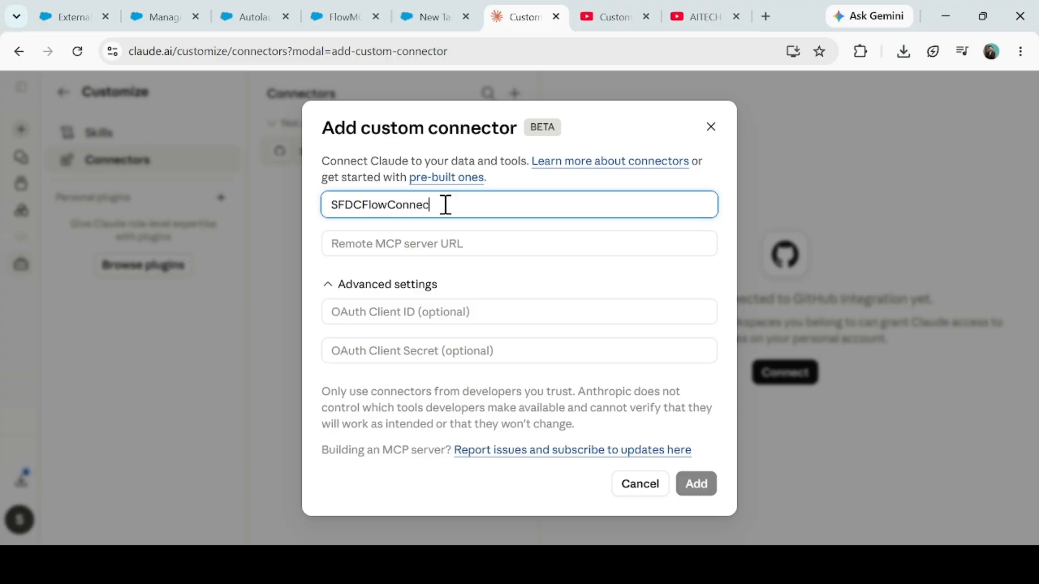
pyautogui.write('or')
# - Copy the FlowMCPServer URL from Salesforce into the connector's server URL field
pyautogui.click(429, 243)
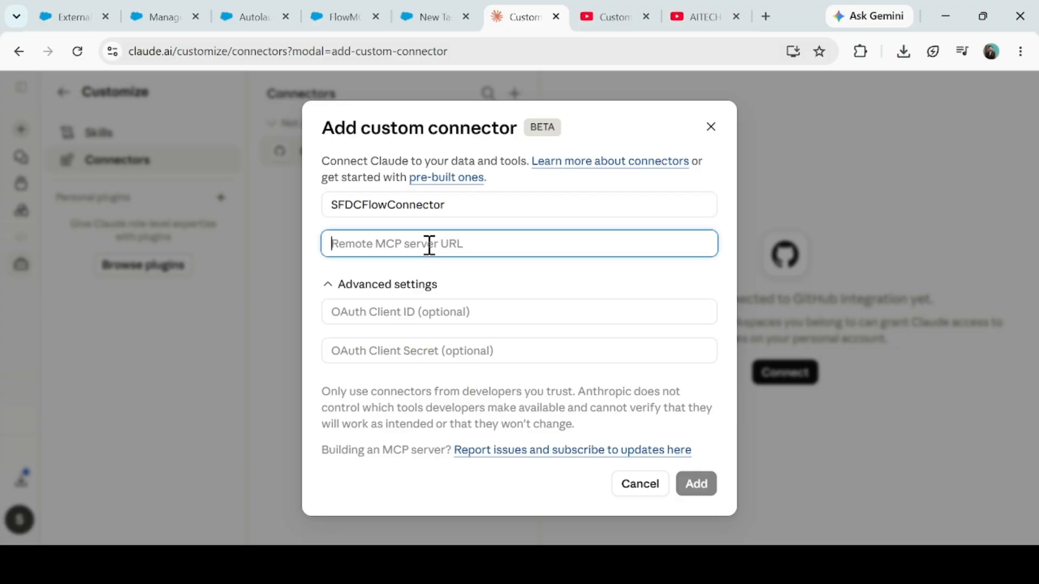
pyautogui.click(262, 13)
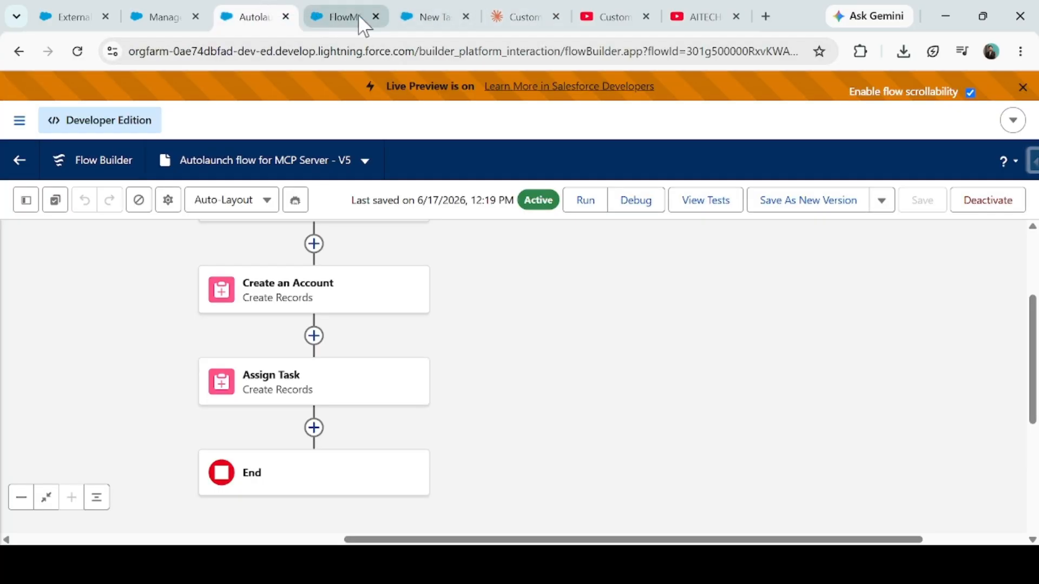
pyautogui.click(352, 8)
pyautogui.scroll(-3, 267, 445)
pyautogui.moveTo(211, 427); pyautogui.dragTo(518, 424)
pyautogui.hotkey('ctrl', 'c')
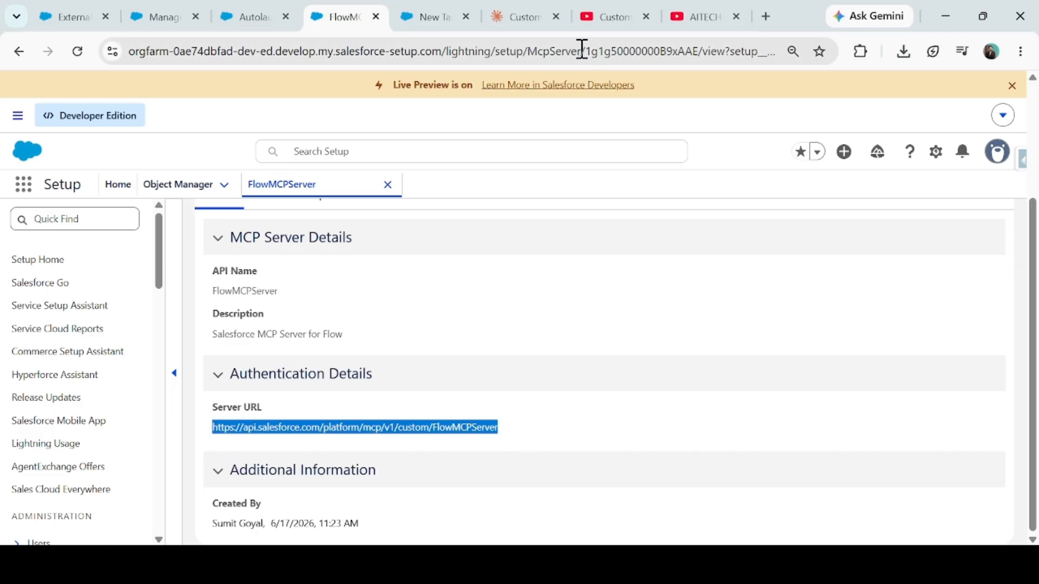
pyautogui.click(517, 17)
pyautogui.hotkey('ctrl', 'v')
# - Fill the OAuth Client ID with ClaudeAItestAPP's consumer key
pyautogui.click(375, 314)
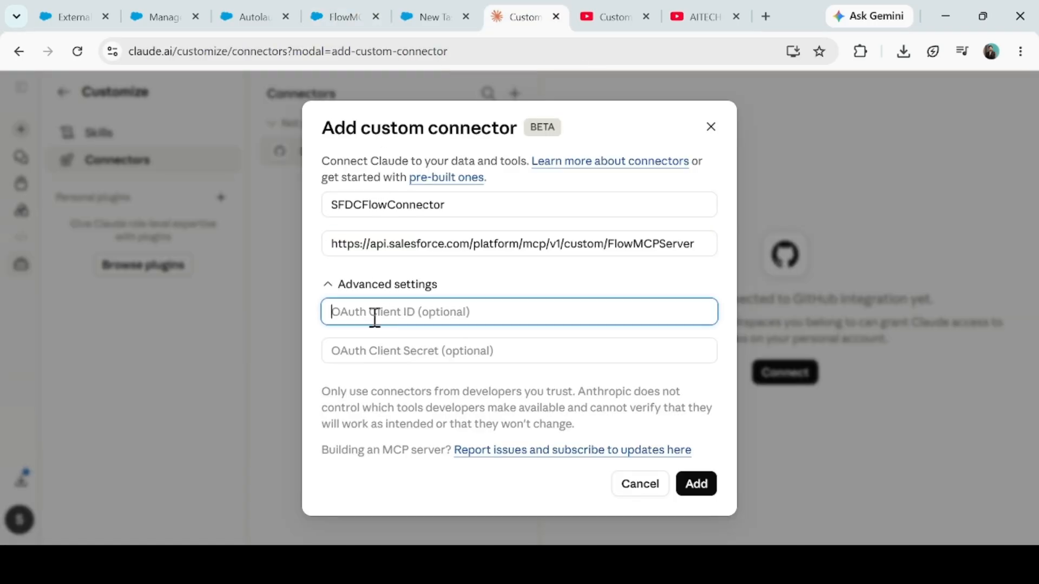
pyautogui.click(176, 9)
pyautogui.click(364, 266)
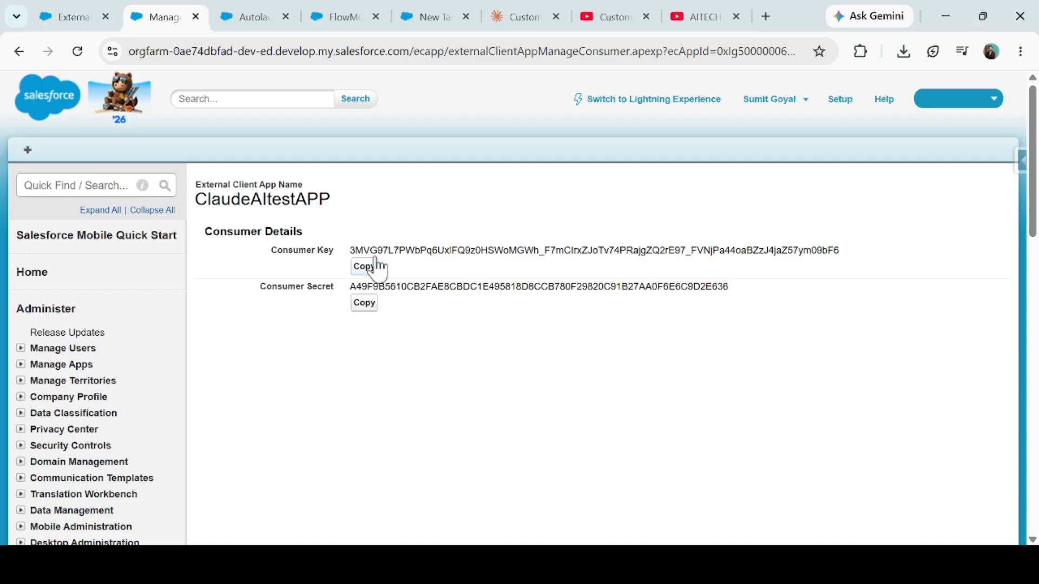
pyautogui.click(514, 16)
pyautogui.hotkey('ctrl', 'v')
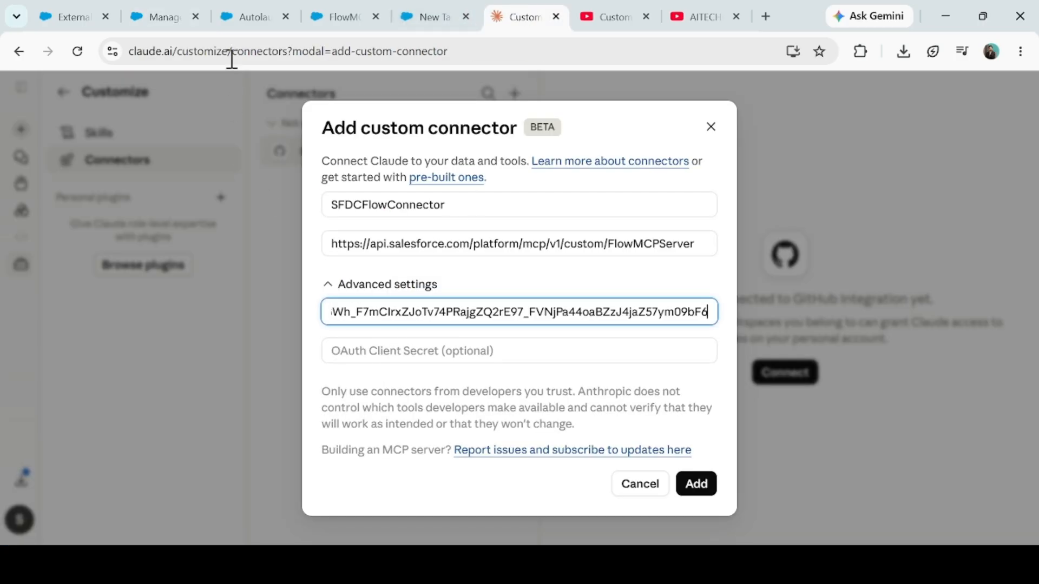
# - Fill the OAuth Client Secret with the app's consumer secret and add the connector
pyautogui.click(163, 16)
pyautogui.click(364, 303)
pyautogui.click(505, 15)
pyautogui.click(427, 350)
pyautogui.hotkey('ctrl', 'v')
pyautogui.click(697, 486)
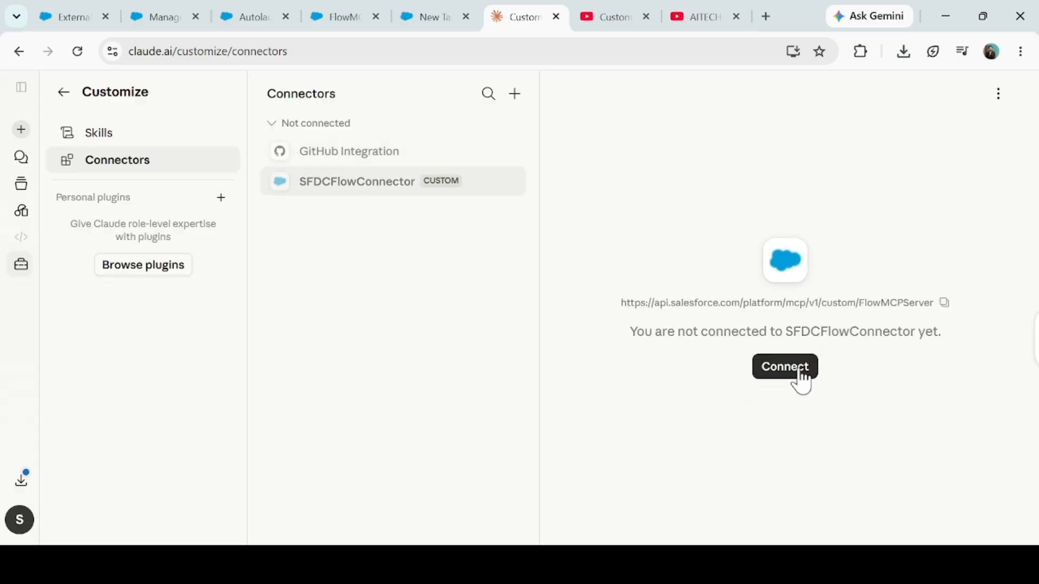
# - Connect SFDCFlowConnector, set its write/delete tools to Always allow, and start a new chat
pyautogui.click(801, 374)
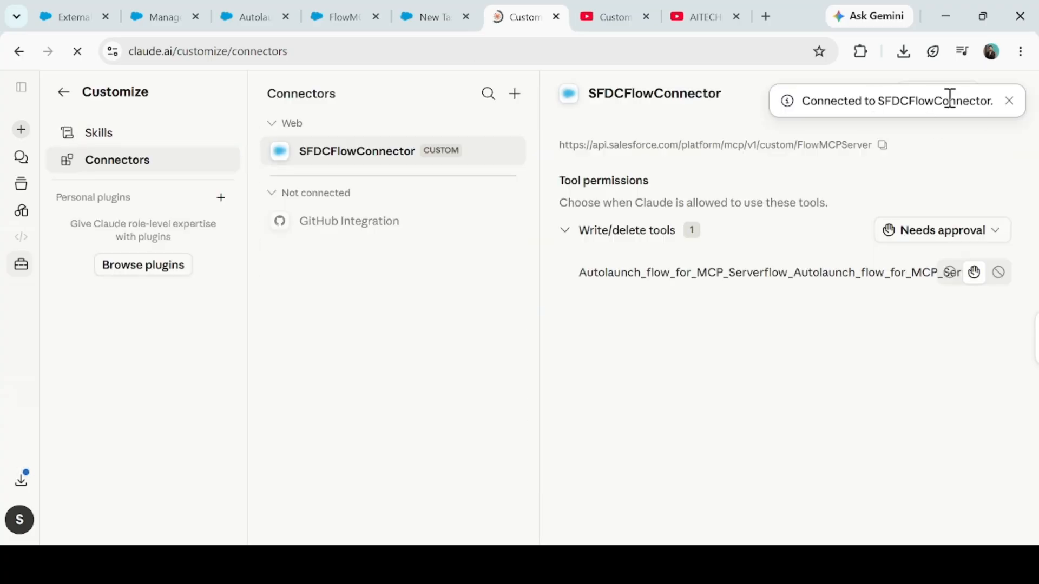
pyautogui.click(990, 236)
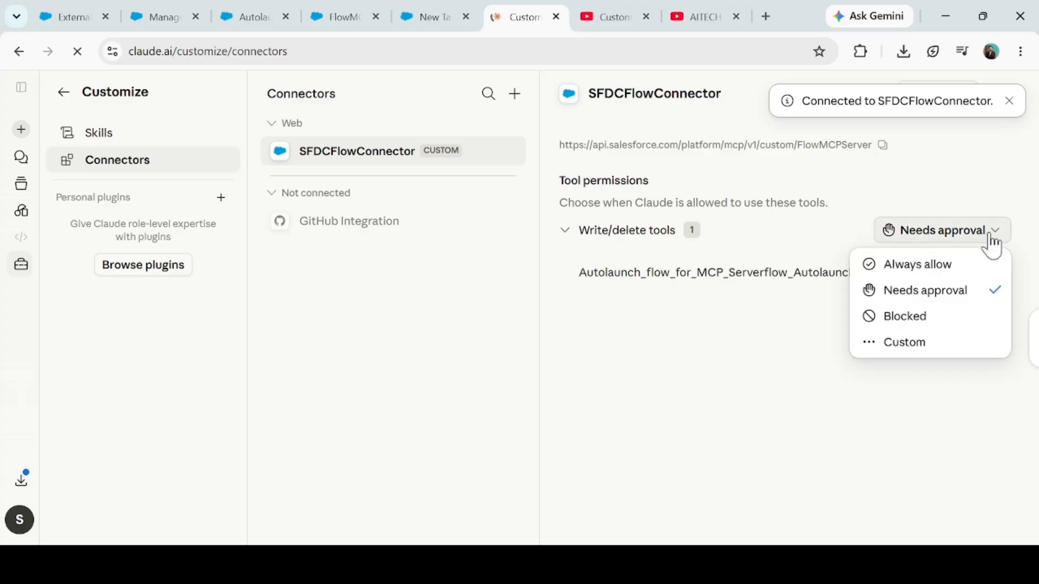
pyautogui.click(918, 265)
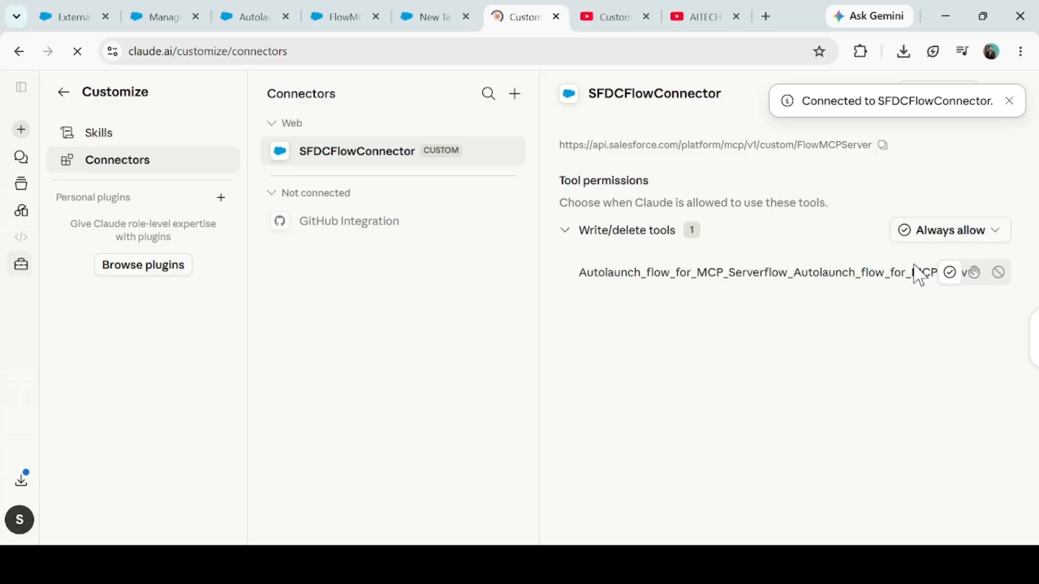
pyautogui.click(21, 132)
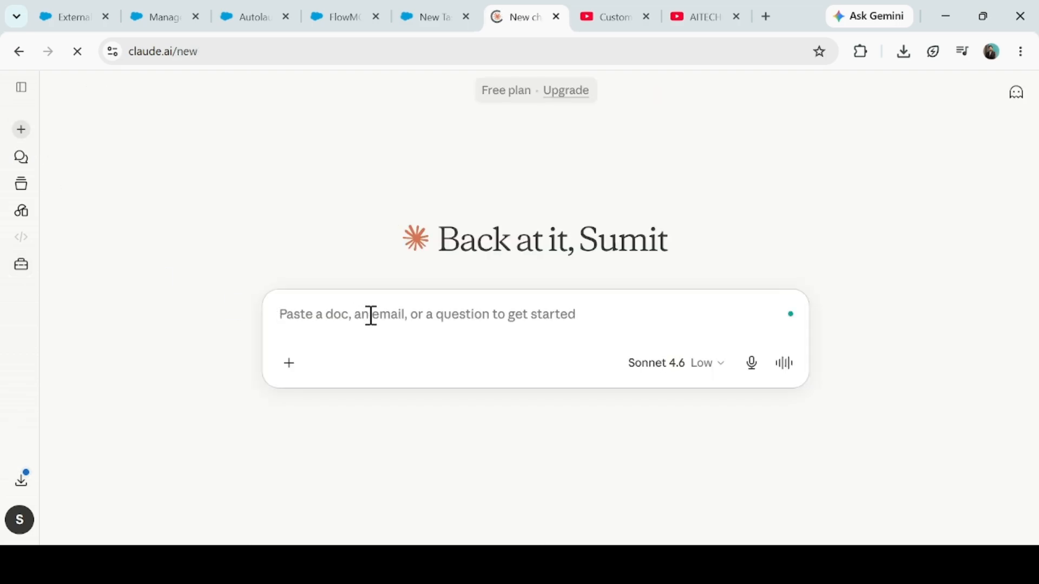
# - Ask Claude to create an Account named 'FlowTest Account' with a given phone number
pyautogui.write('Create an A')
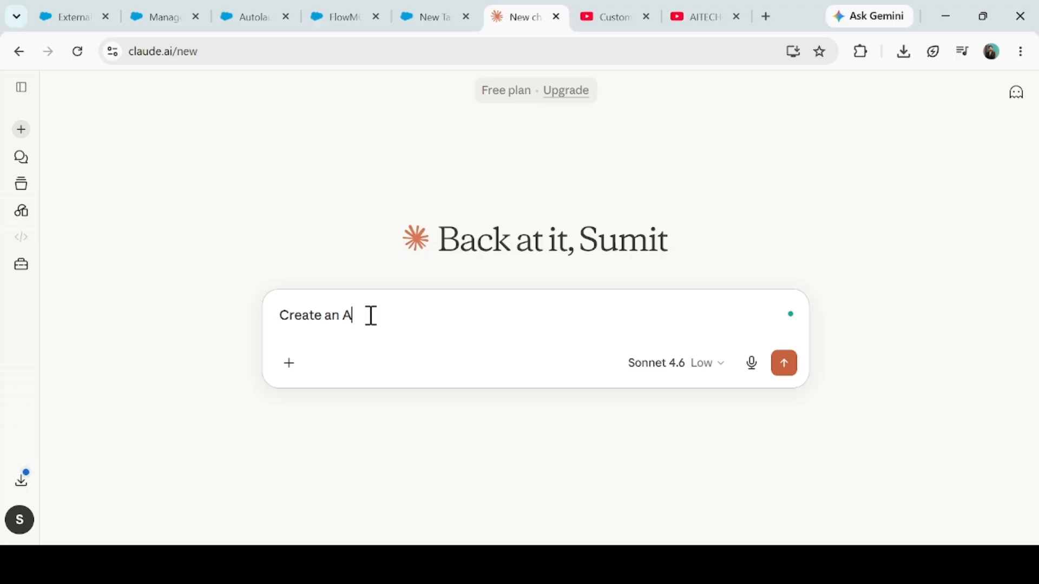
pyautogui.write("ccount with Name as 'FlowTest Accou")
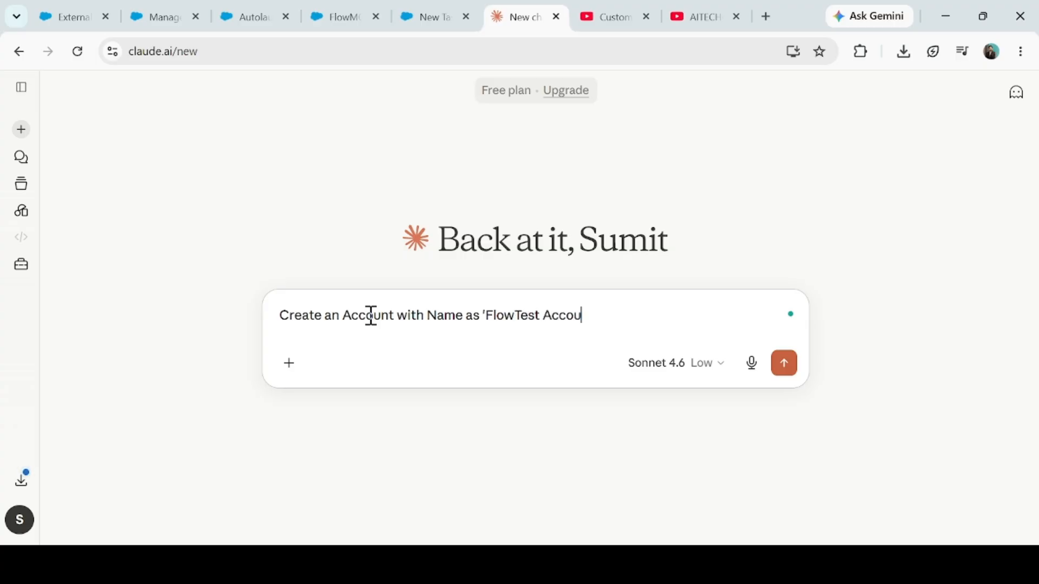
pyautogui.write("nt' ad")
pyautogui.write(', Phone Number as')
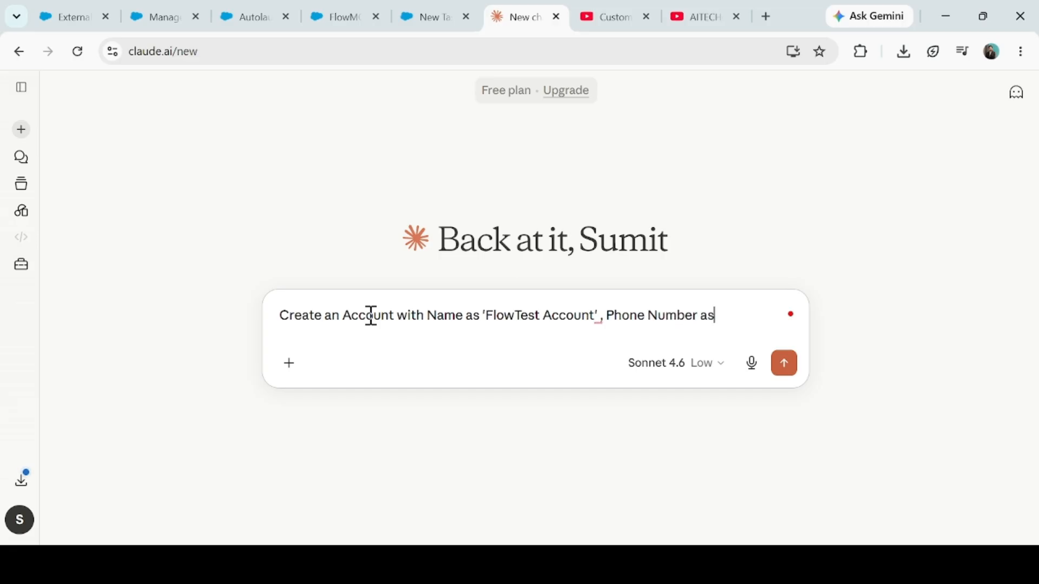
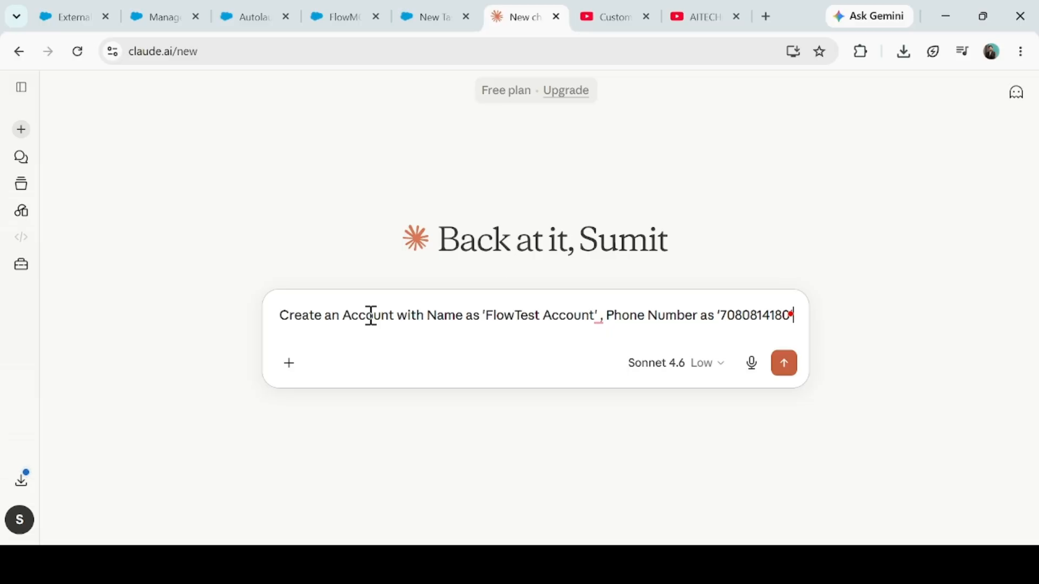
pyautogui.press('Return')
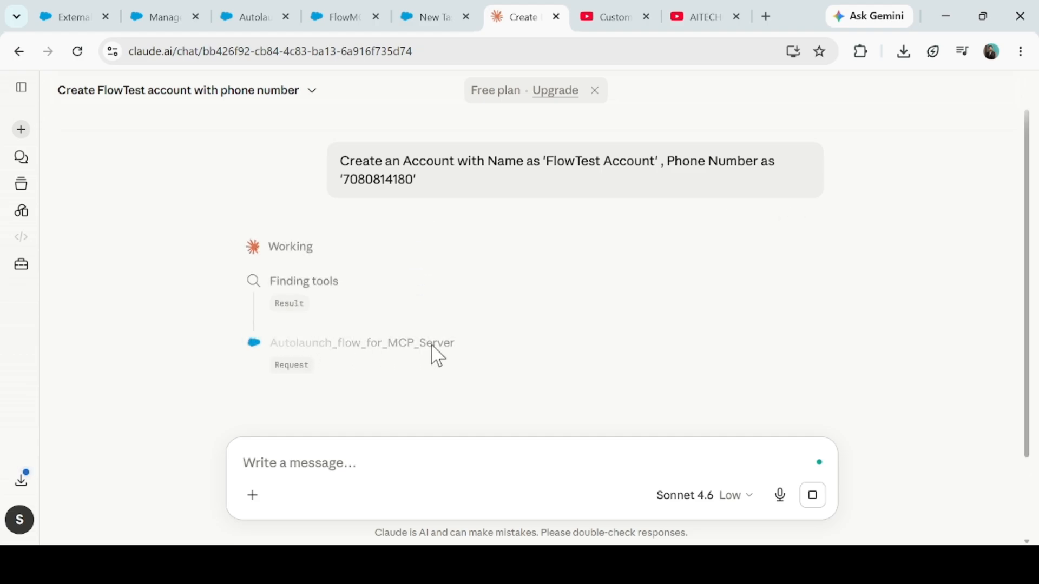
# - Cancel the open New Task form in Salesforce
pyautogui.click(245, 17)
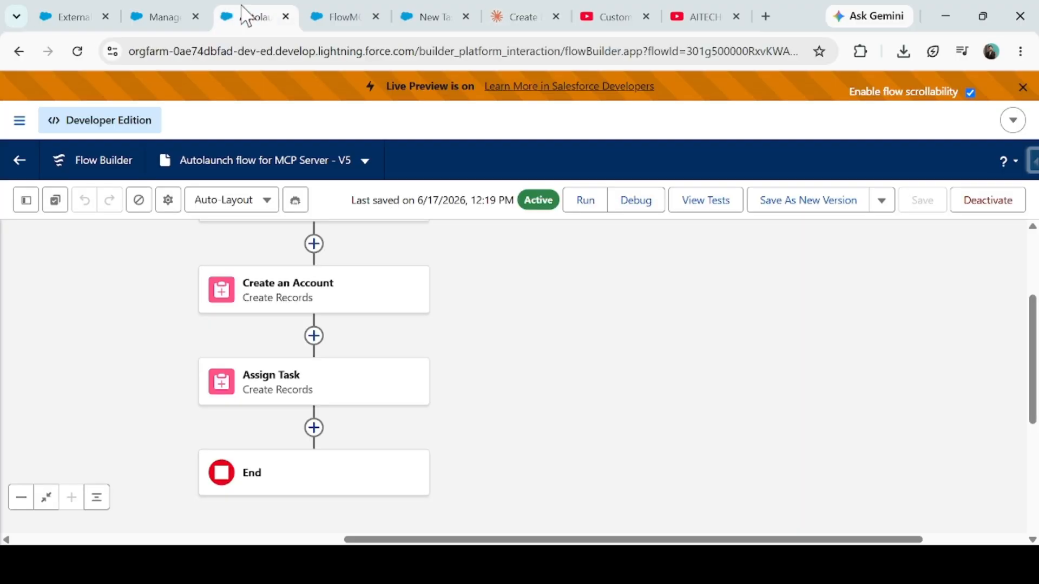
pyautogui.click(184, 17)
pyautogui.click(347, 12)
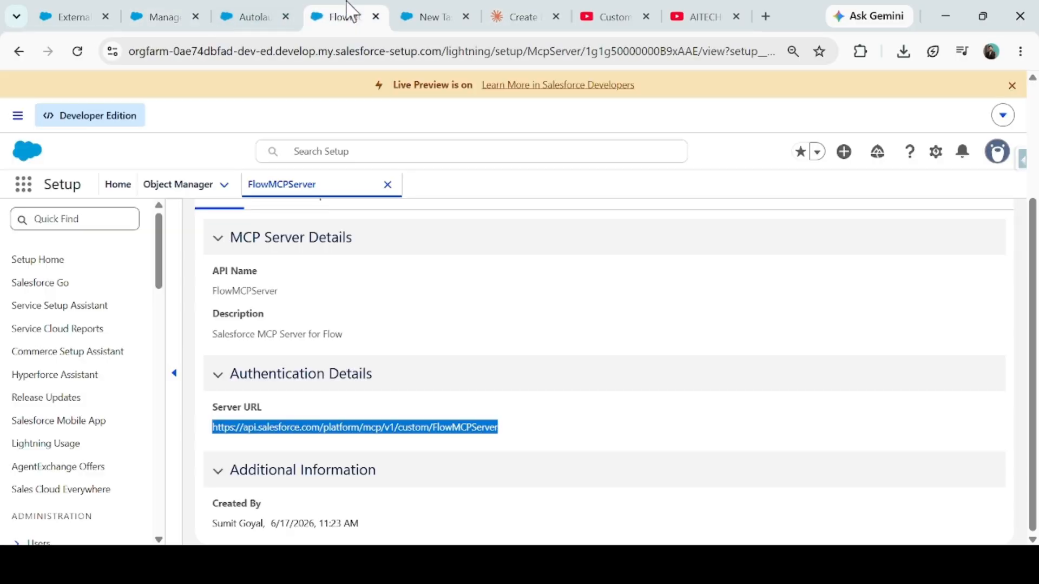
pyautogui.click(270, 5)
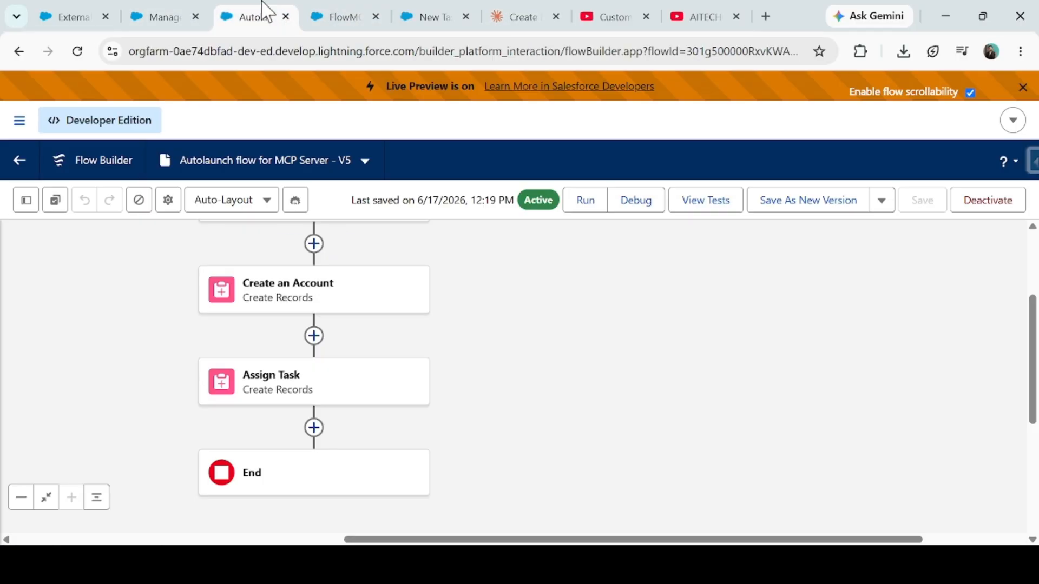
pyautogui.click(443, 12)
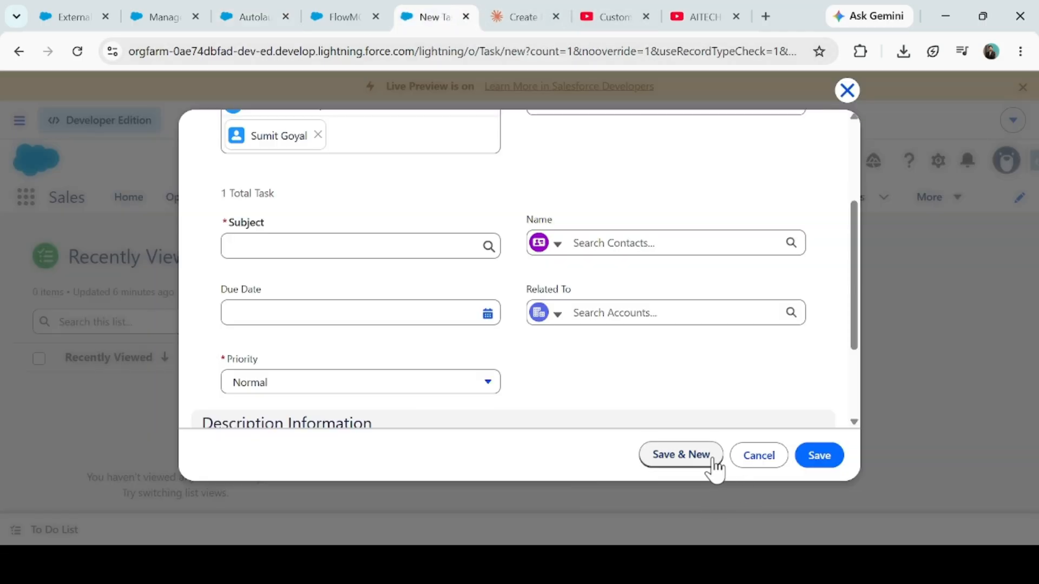
pyautogui.click(760, 456)
# - Open FlowTest Account and confirm its 'Get in Touch with Account' task due tomorrow
pyautogui.click(554, 206)
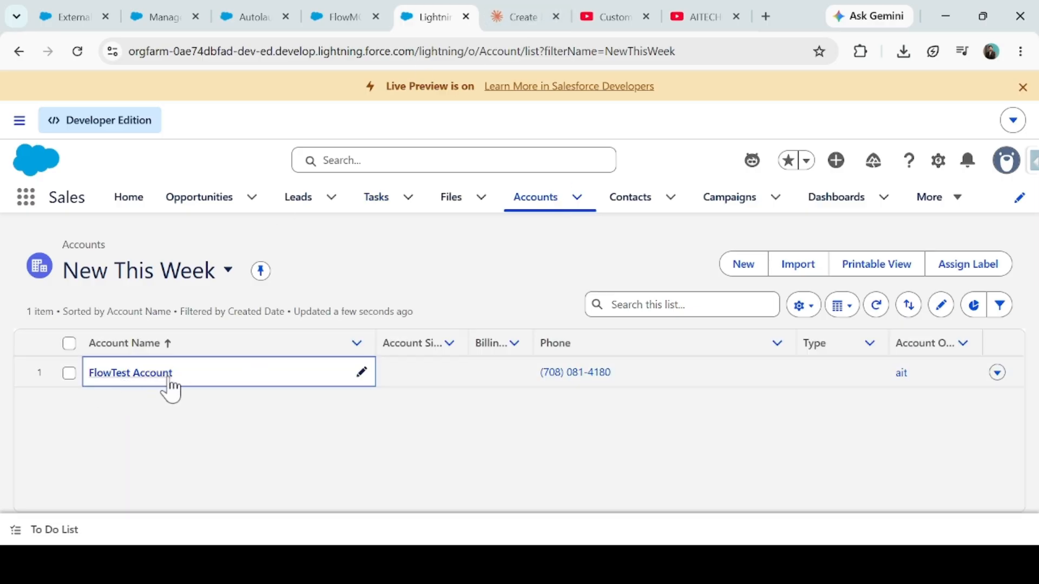
pyautogui.click(139, 382)
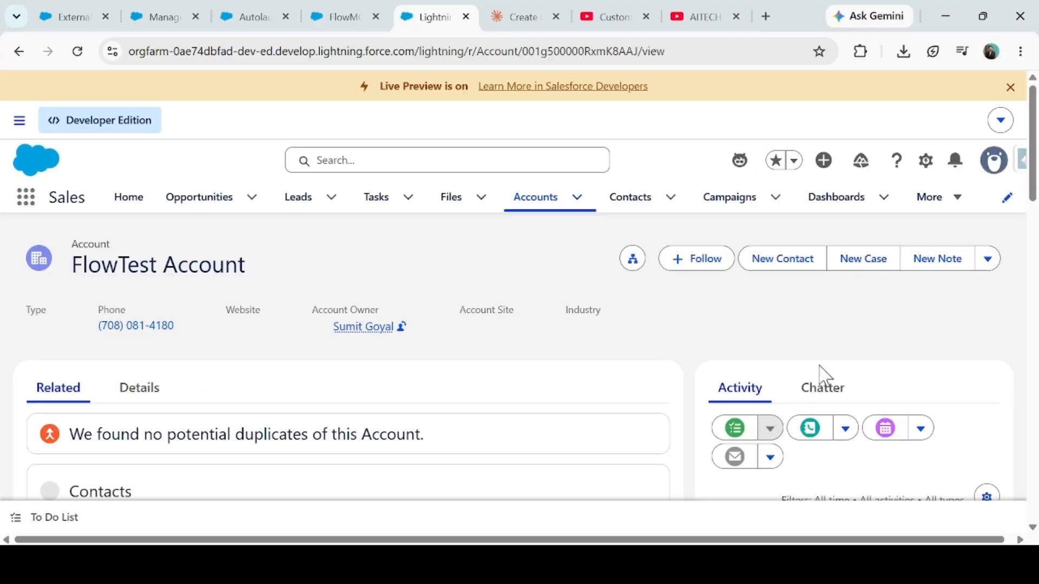
pyautogui.scroll(-5, 821, 375)
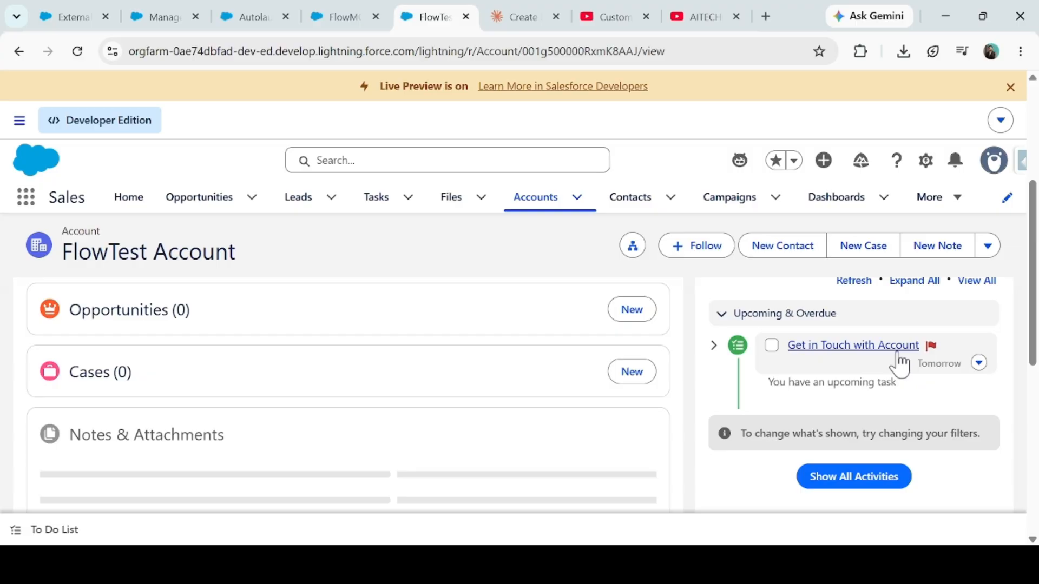
pyautogui.moveTo(915, 363); pyautogui.dragTo(953, 363)
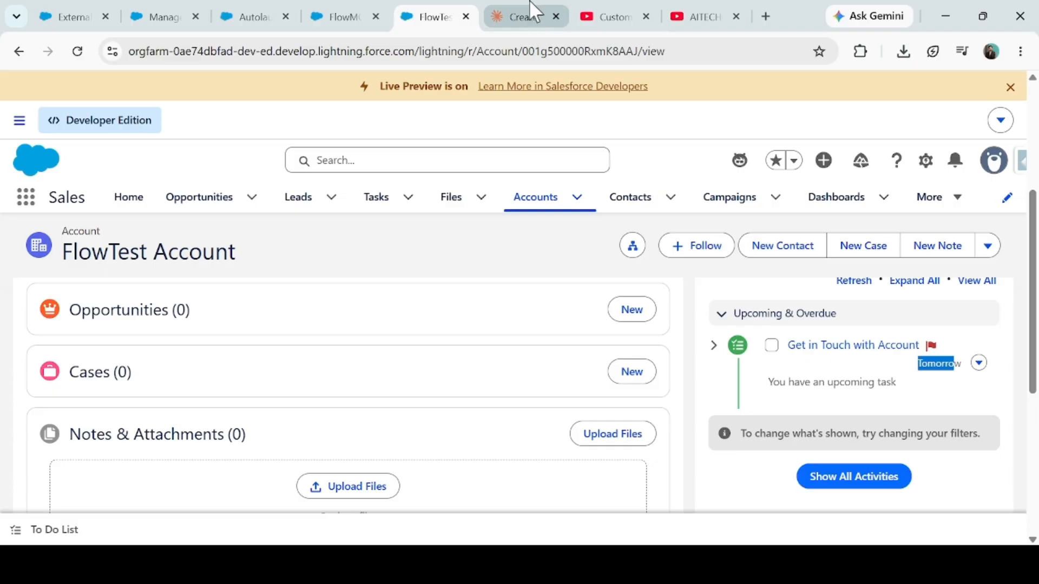
pyautogui.click(251, 11)
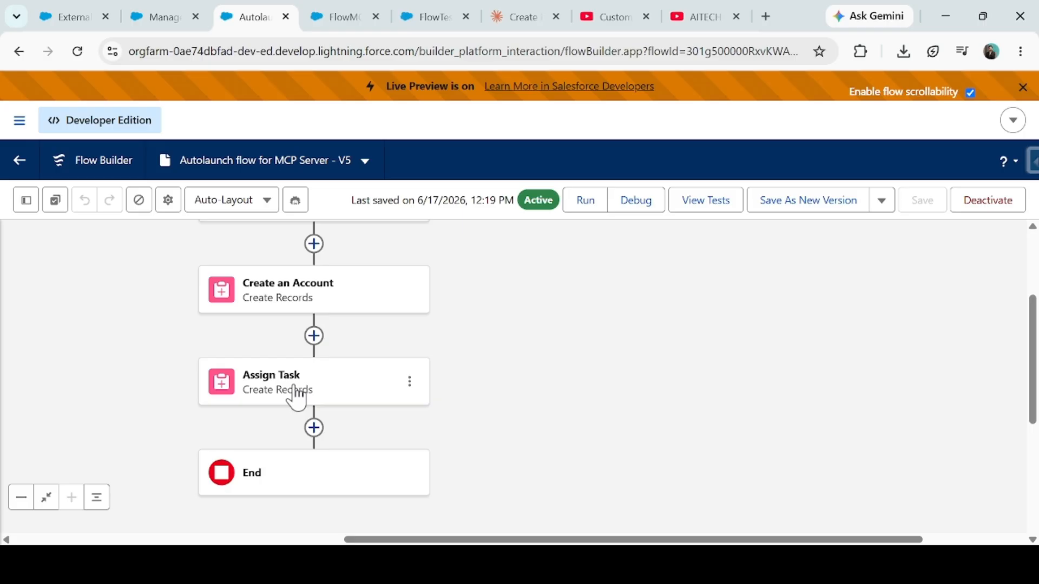
# - Dismiss FlowTest Account's Live Preview banner and check the bell notifications
pyautogui.click(414, 6)
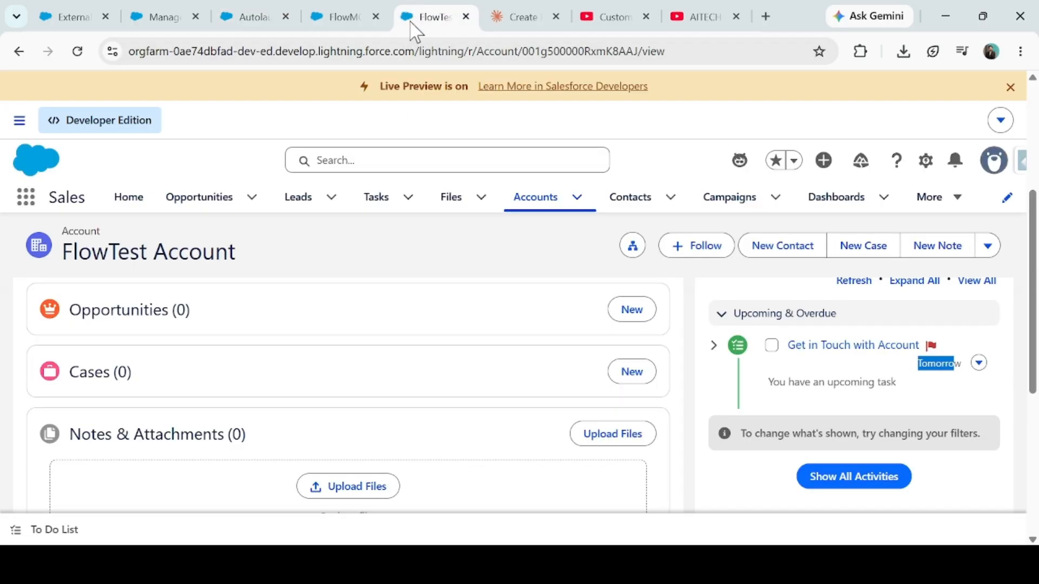
pyautogui.click(1010, 87)
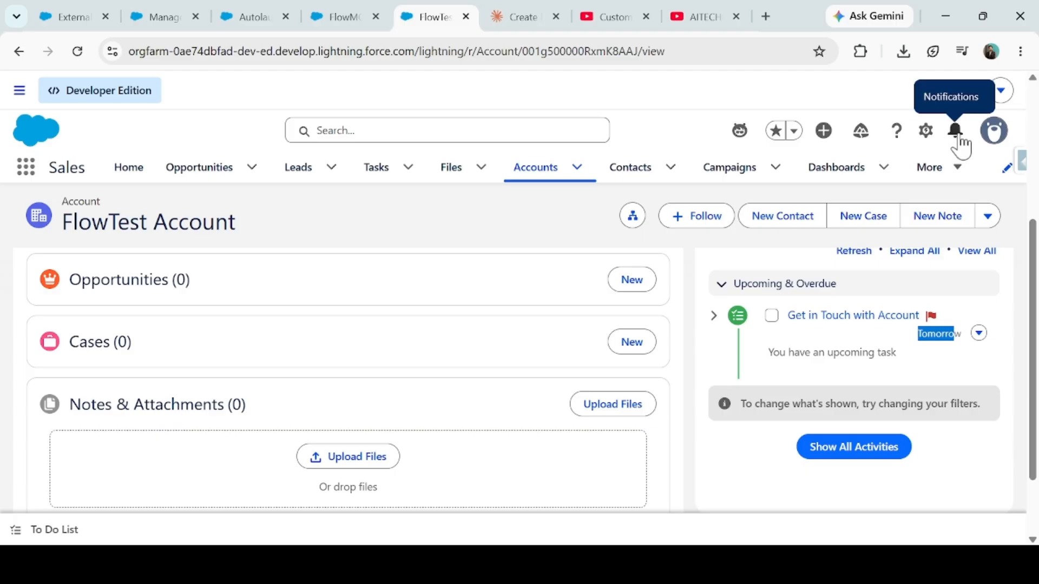
pyautogui.click(957, 142)
pyautogui.click(954, 139)
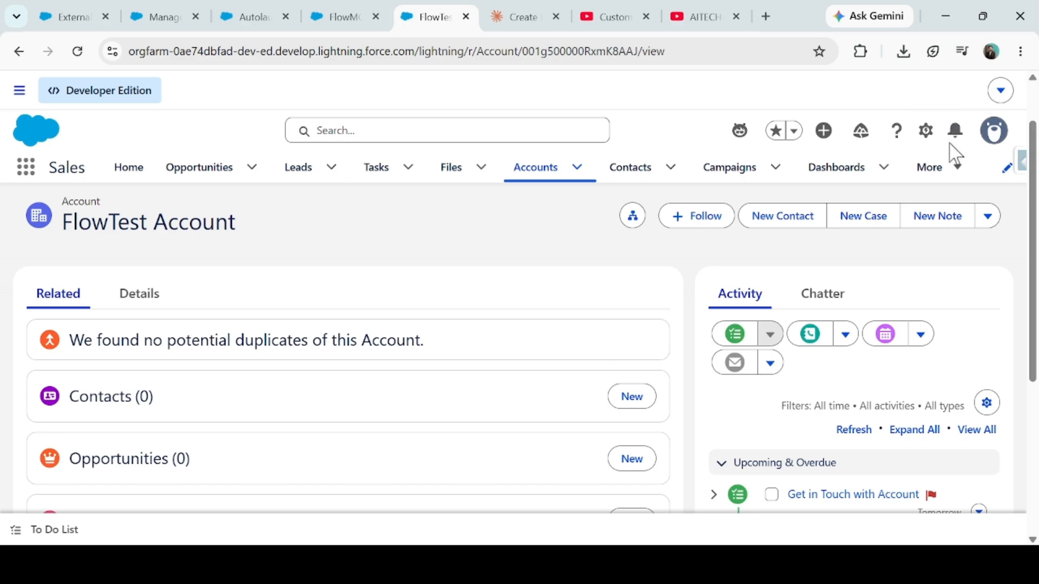
pyautogui.click(605, 17)
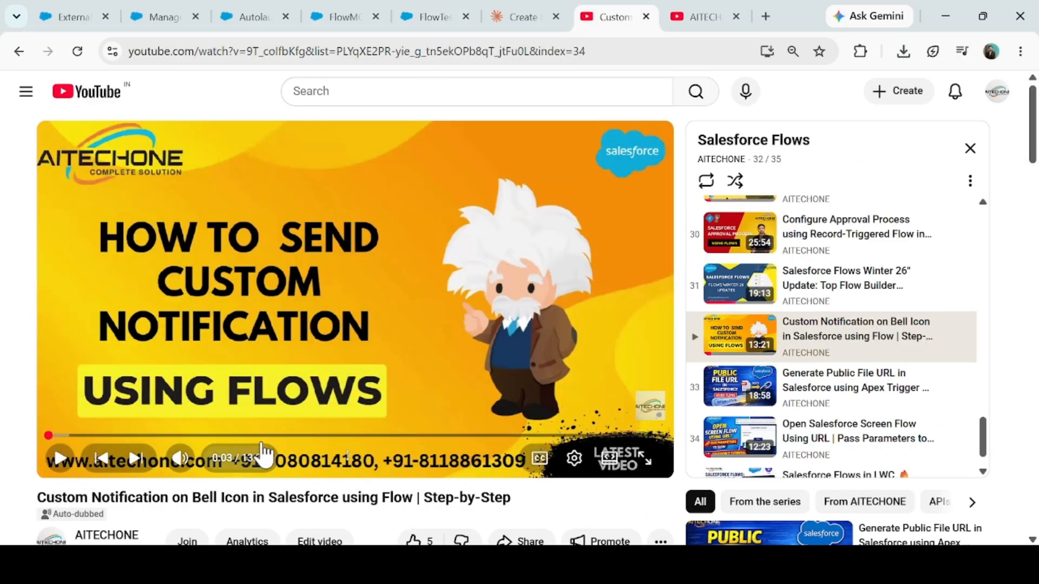
# - Return to the FlowTest Account record in Salesforce, with its 'Get in Touch with Account' task listed
pyautogui.scroll(-1, 289, 427)
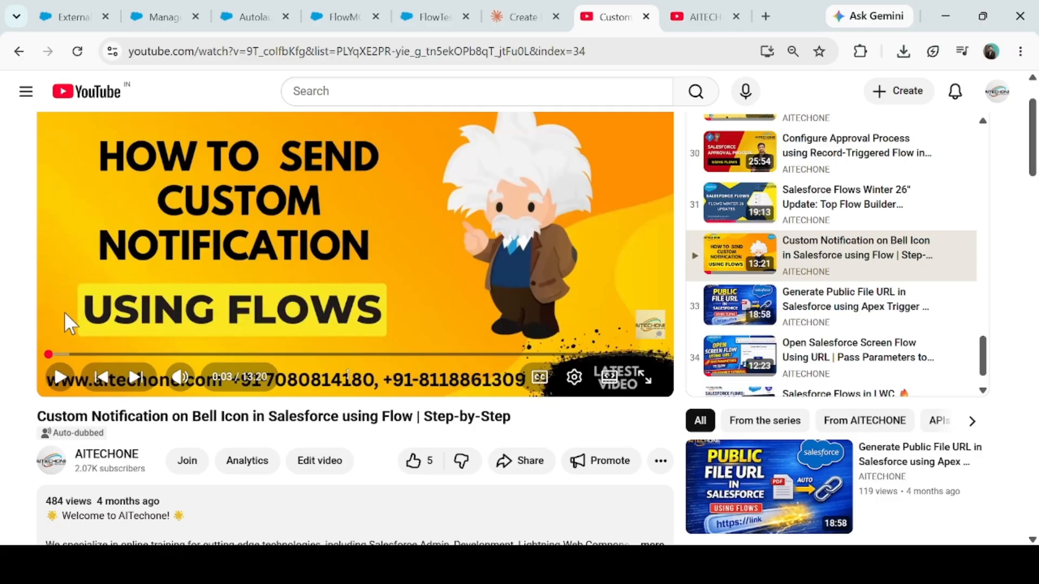
pyautogui.scroll(1, 68, 320)
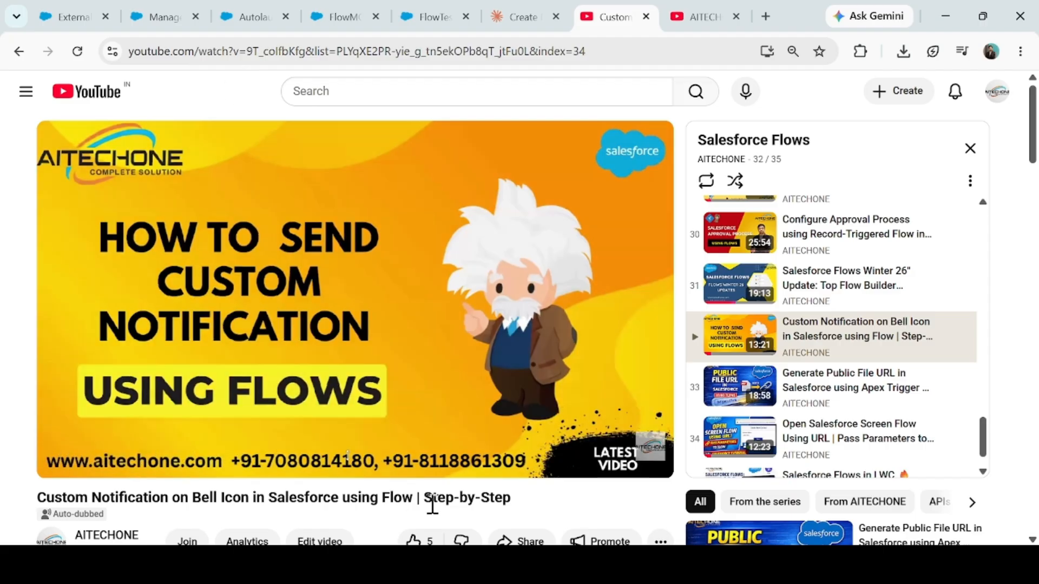
pyautogui.click(436, 17)
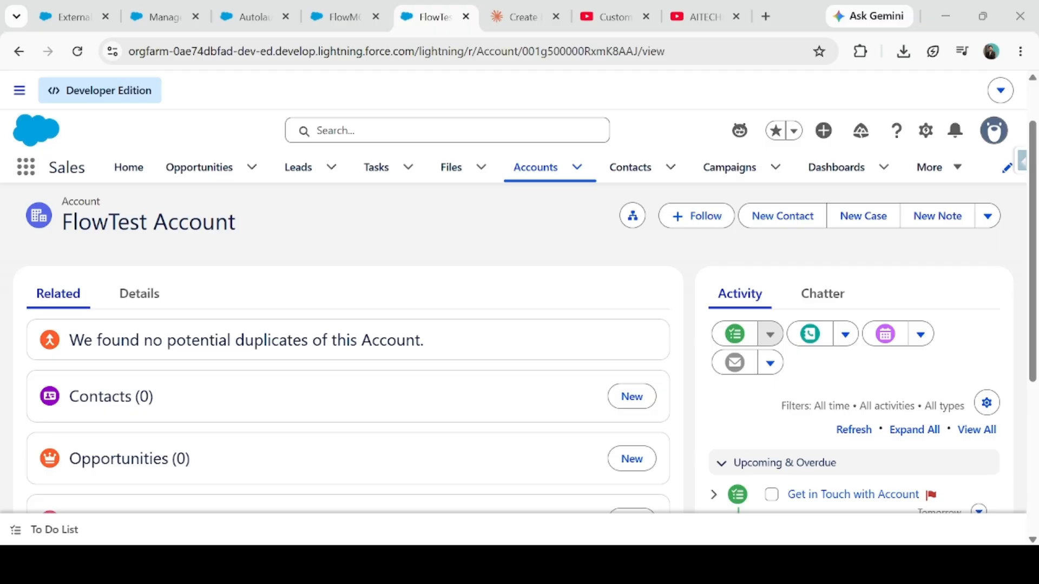
pyautogui.click(715, 481)
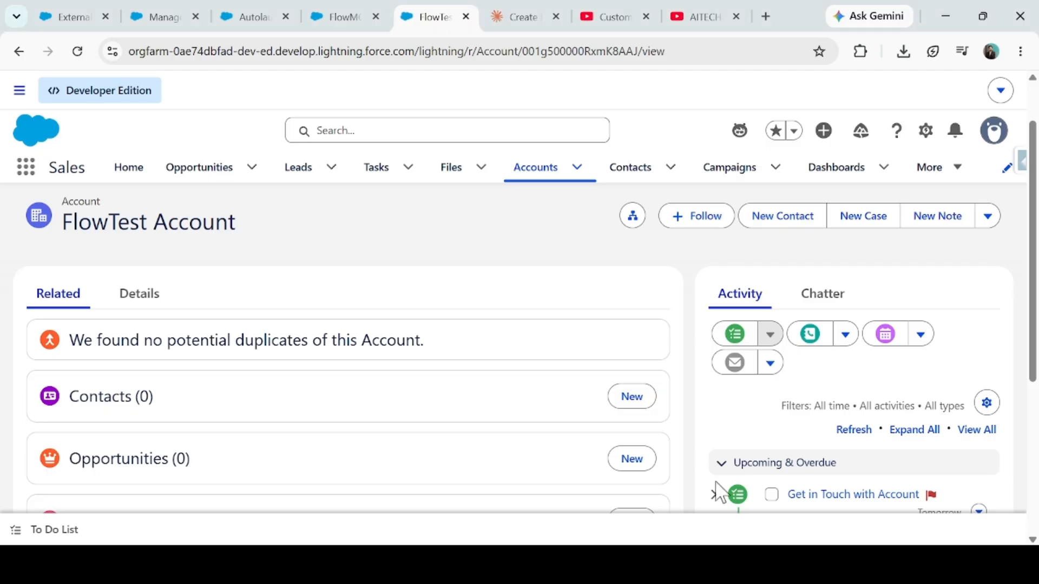